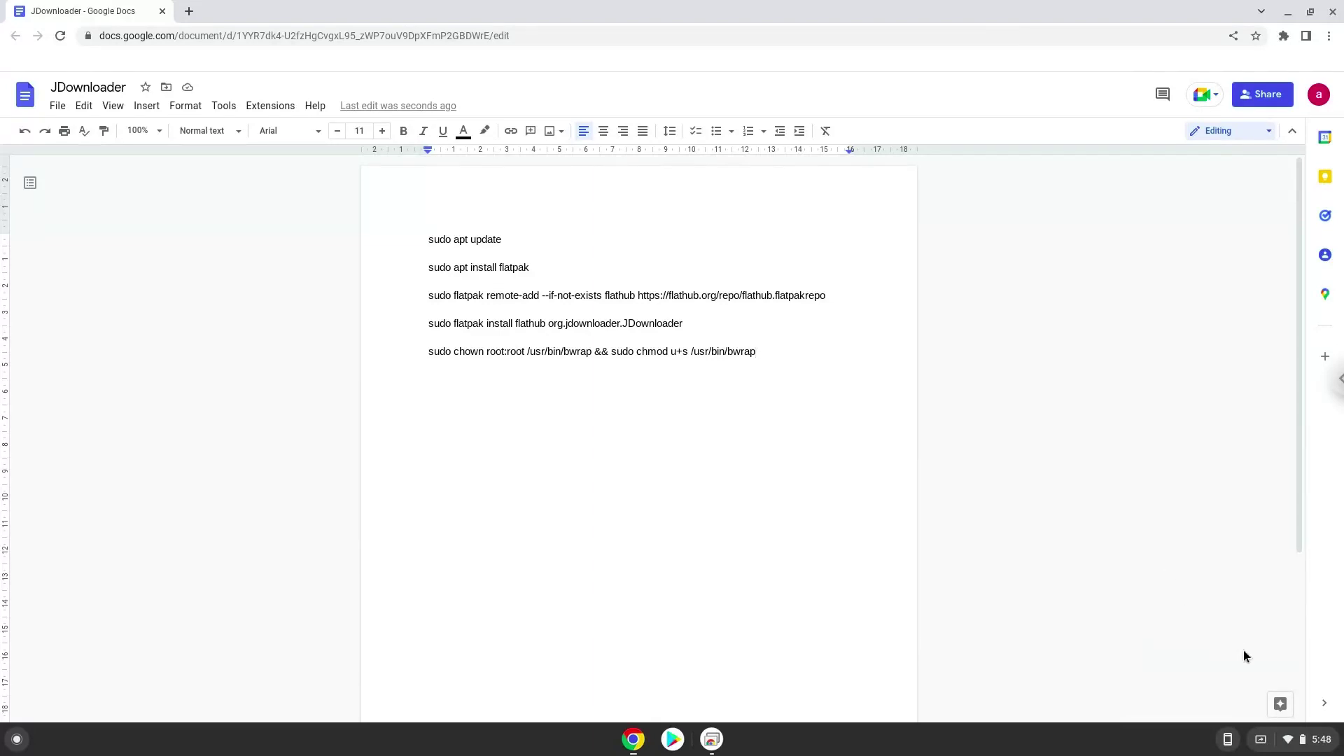
Step: Open ChromeOS Settings to the Developers section under Advanced
{"action": "left_click", "coordinate": [1307, 742]}
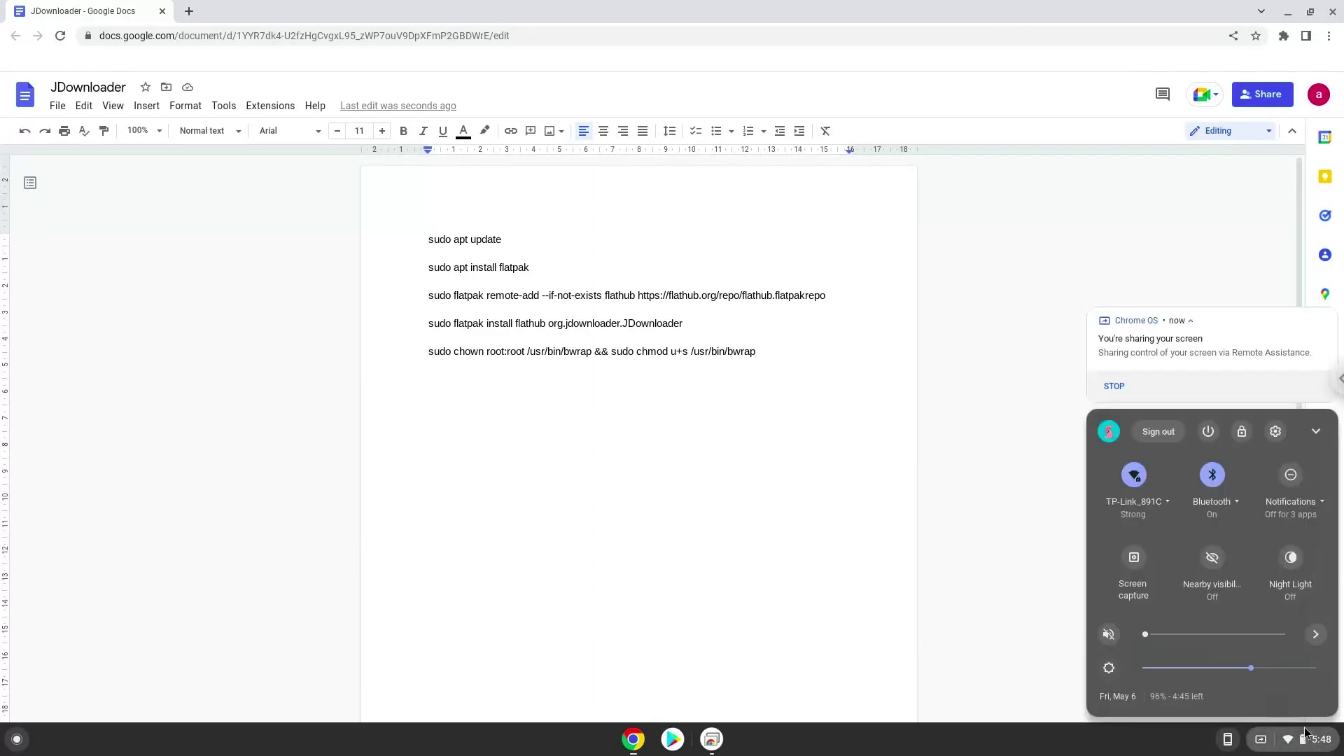
{"action": "left_click", "coordinate": [1273, 433]}
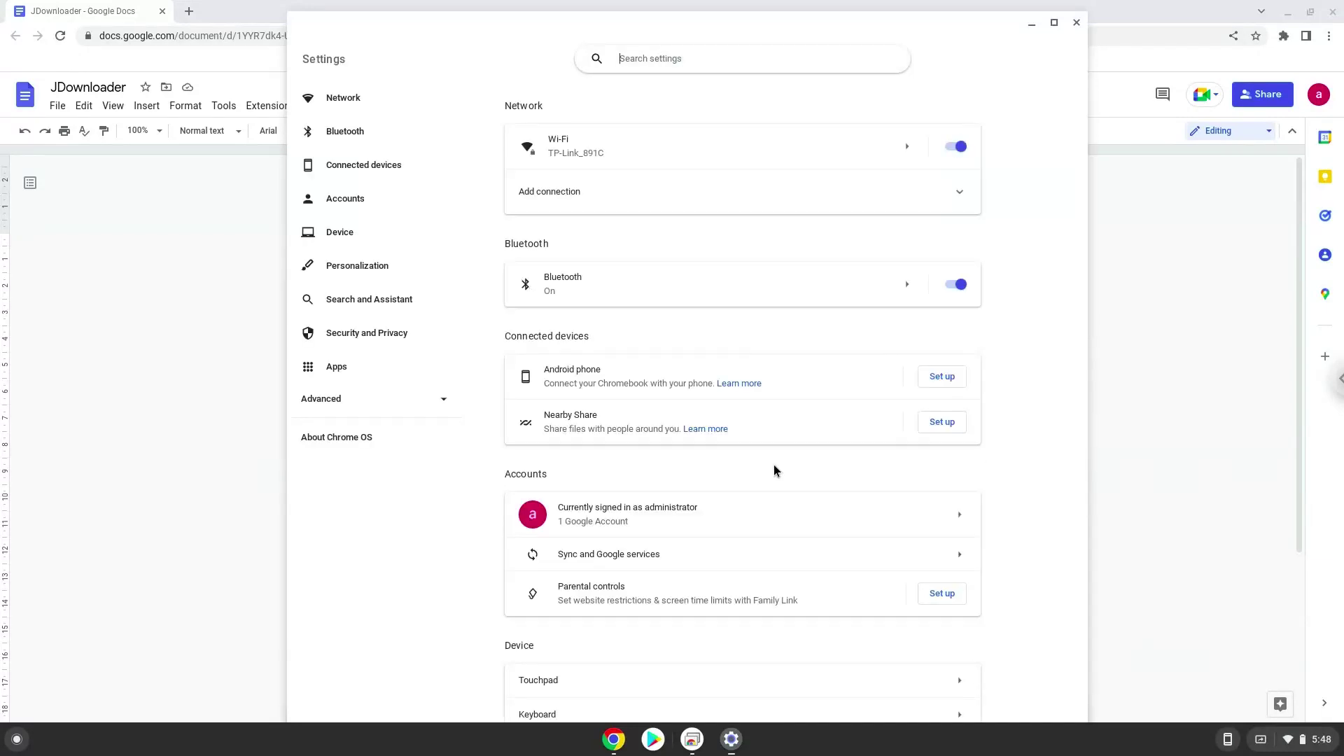
{"action": "left_click", "coordinate": [392, 402]}
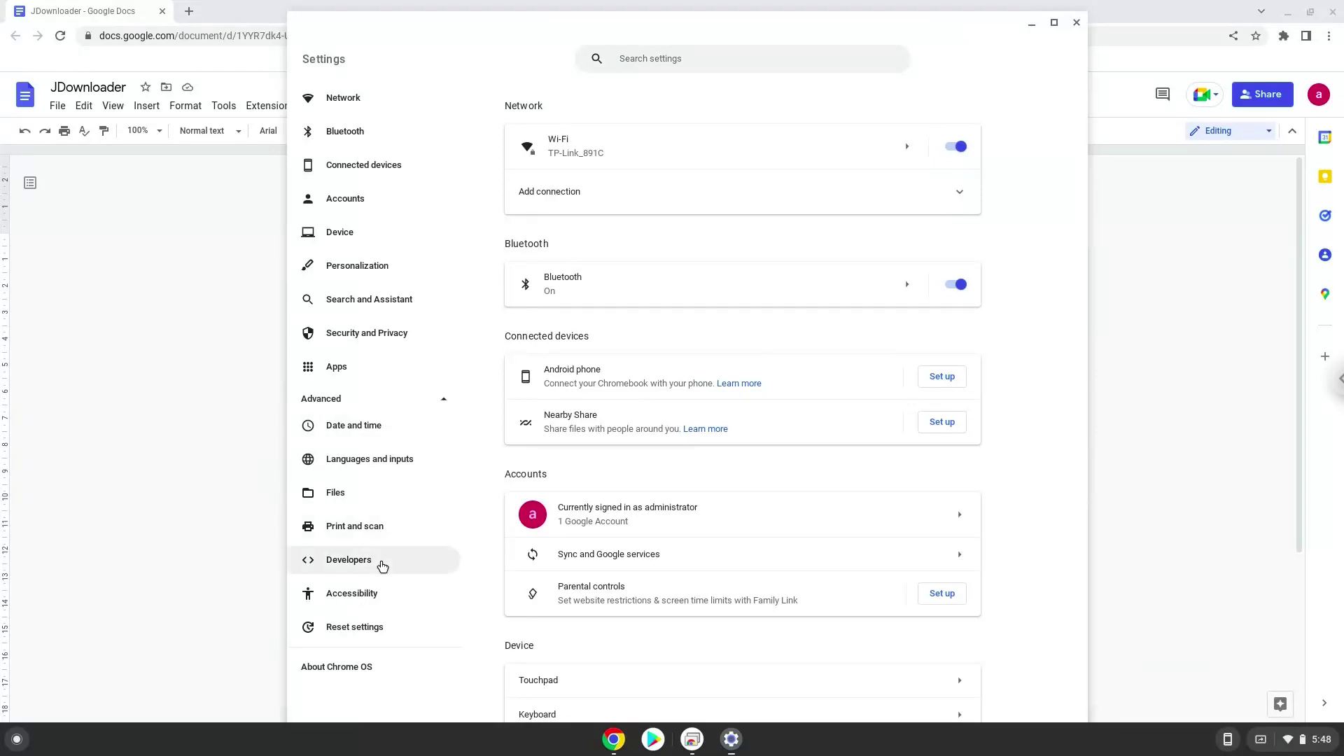
{"action": "left_click", "coordinate": [382, 567]}
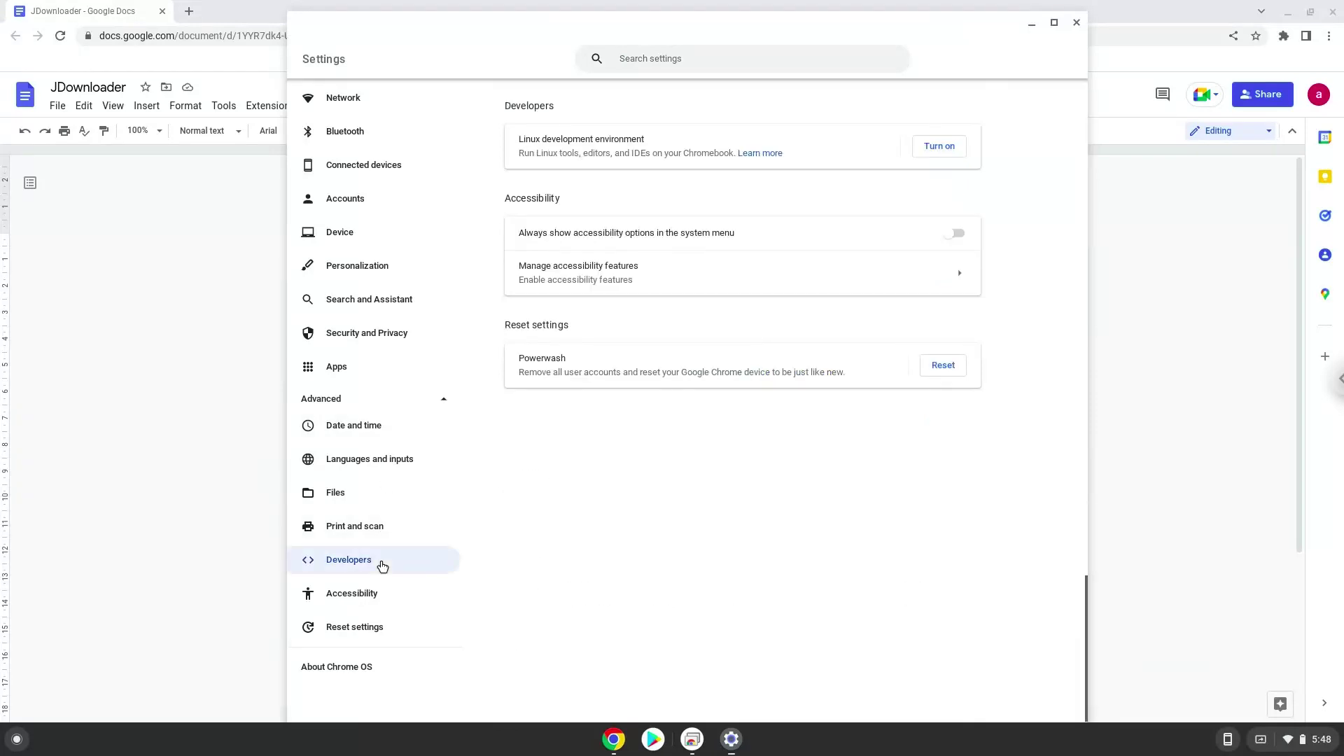
Step: Turn on the Linux development environment and start its installation
{"action": "left_click", "coordinate": [919, 147]}
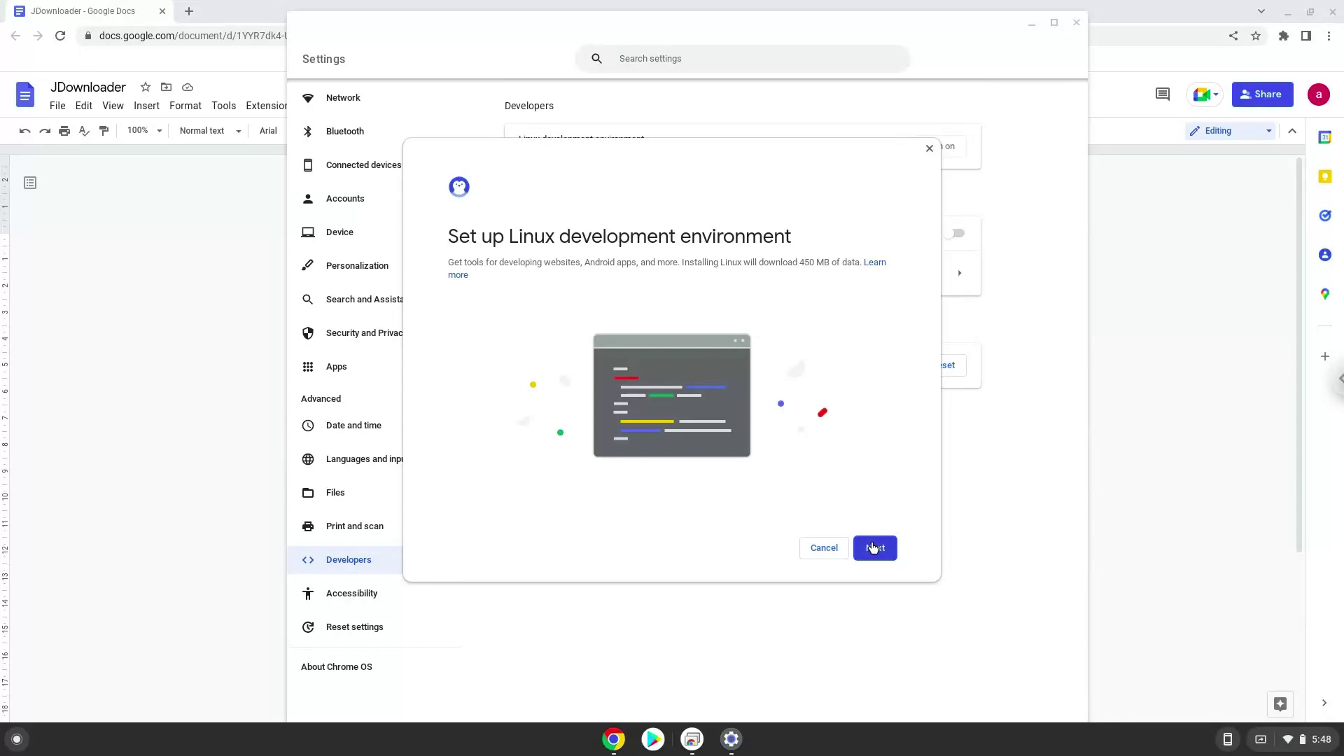
{"action": "left_click", "coordinate": [873, 548]}
{"action": "left_click", "coordinate": [872, 548]}
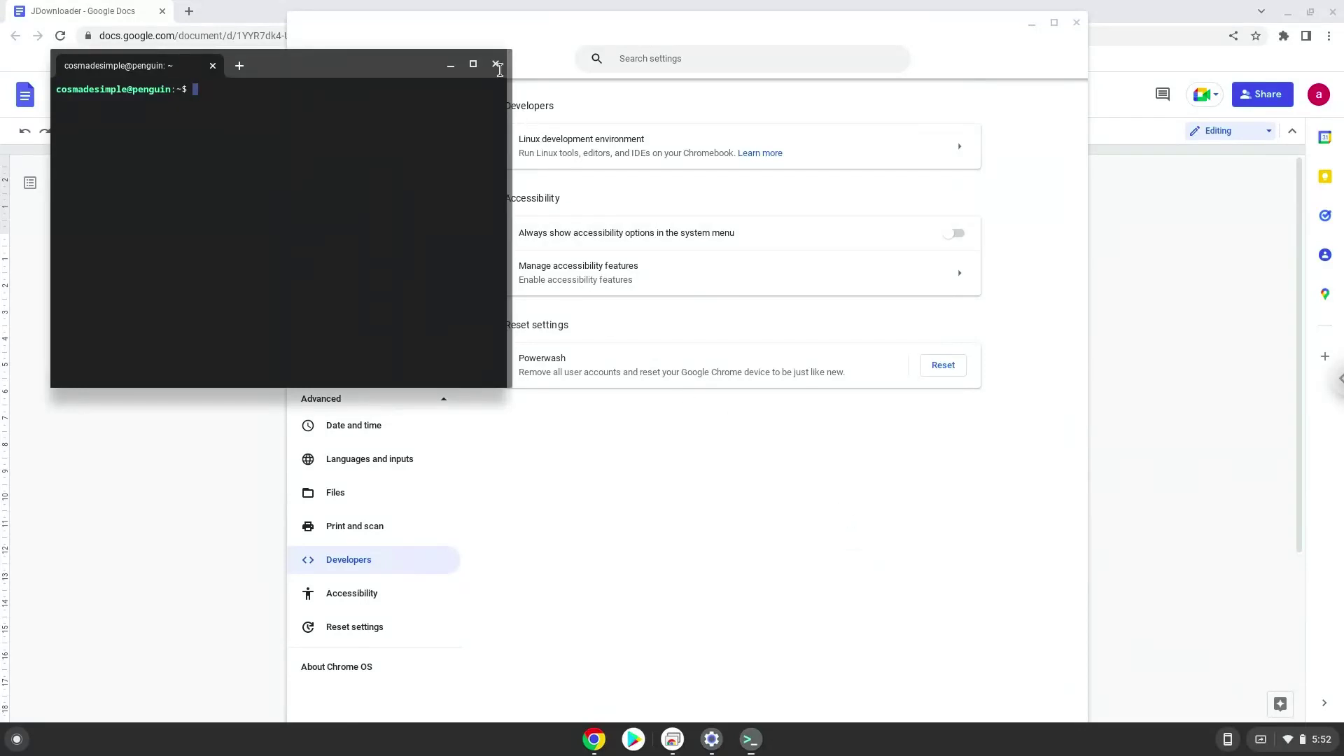
Step: Close Terminal and Settings, copy the 'sudo apt update' line, and search the launcher for 'ter'
{"action": "left_click", "coordinate": [496, 65]}
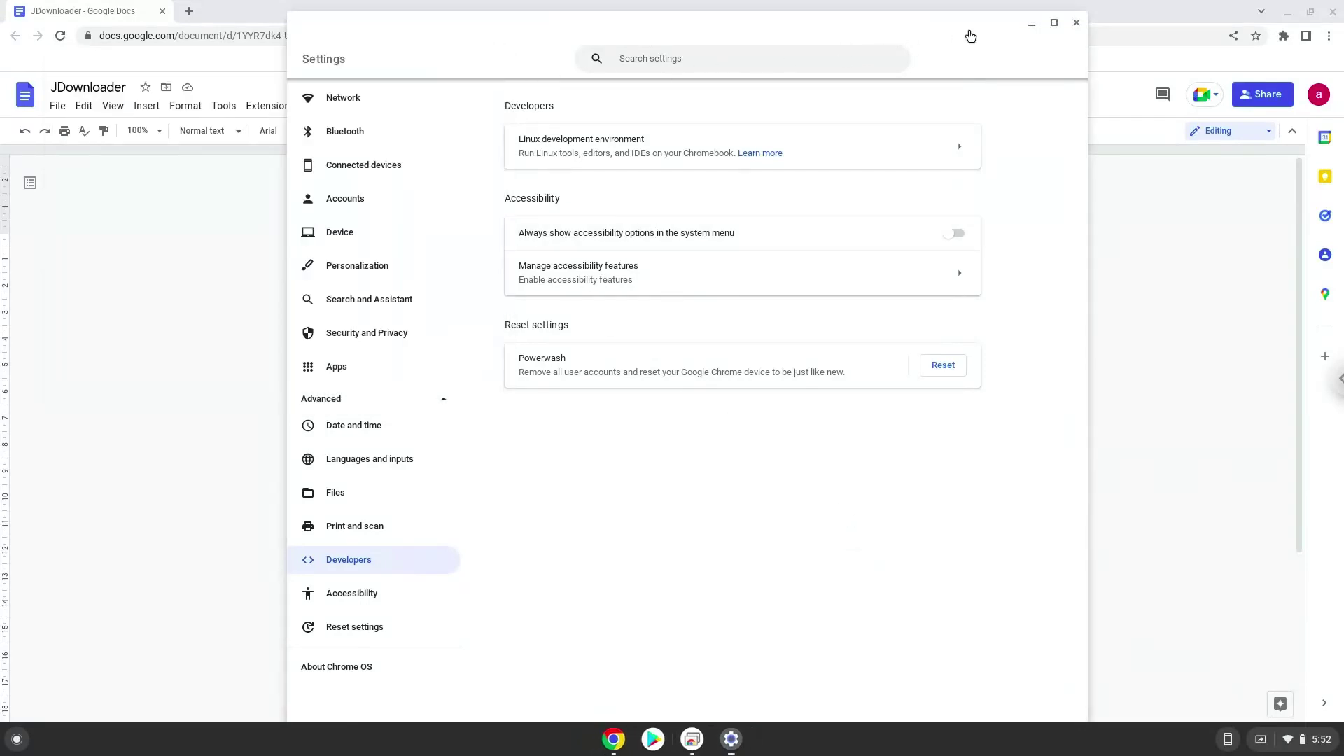
{"action": "left_click", "coordinate": [1076, 24]}
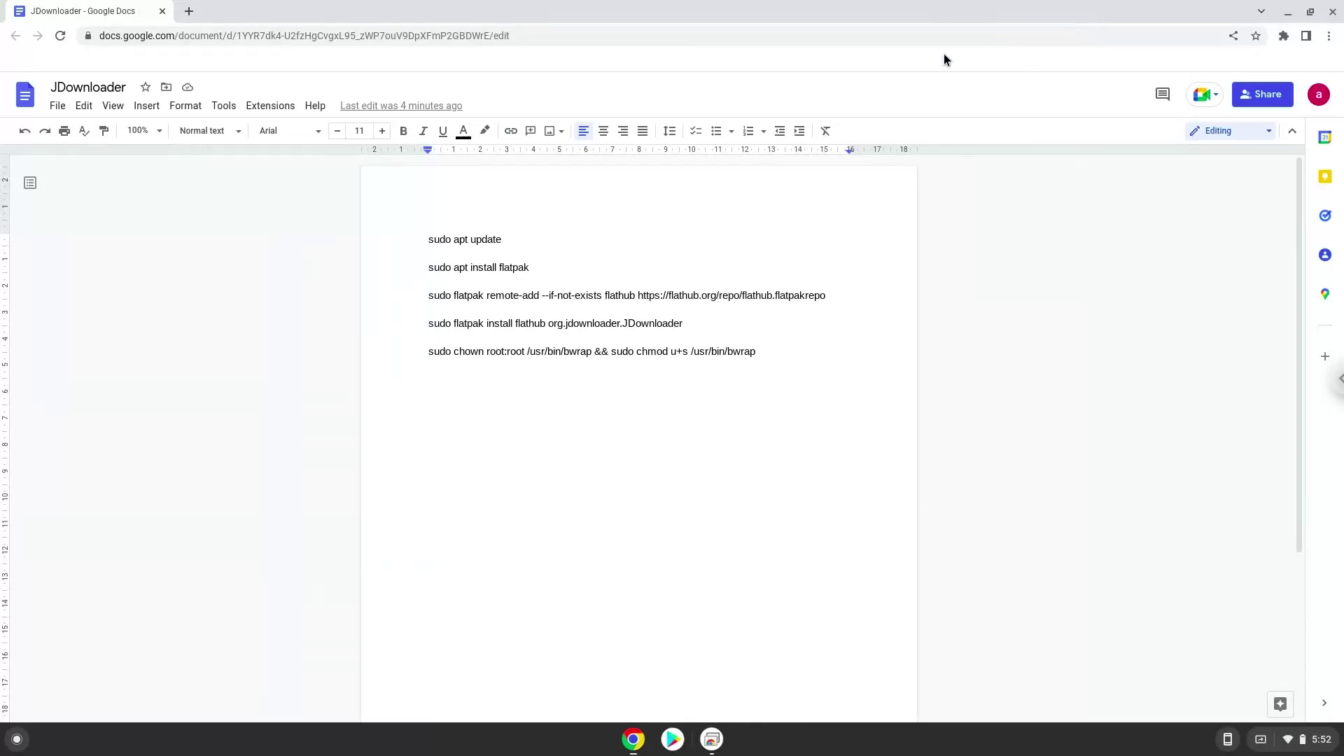
{"action": "triple_click", "coordinate": [487, 239]}
{"action": "right_click", "coordinate": [487, 238]}
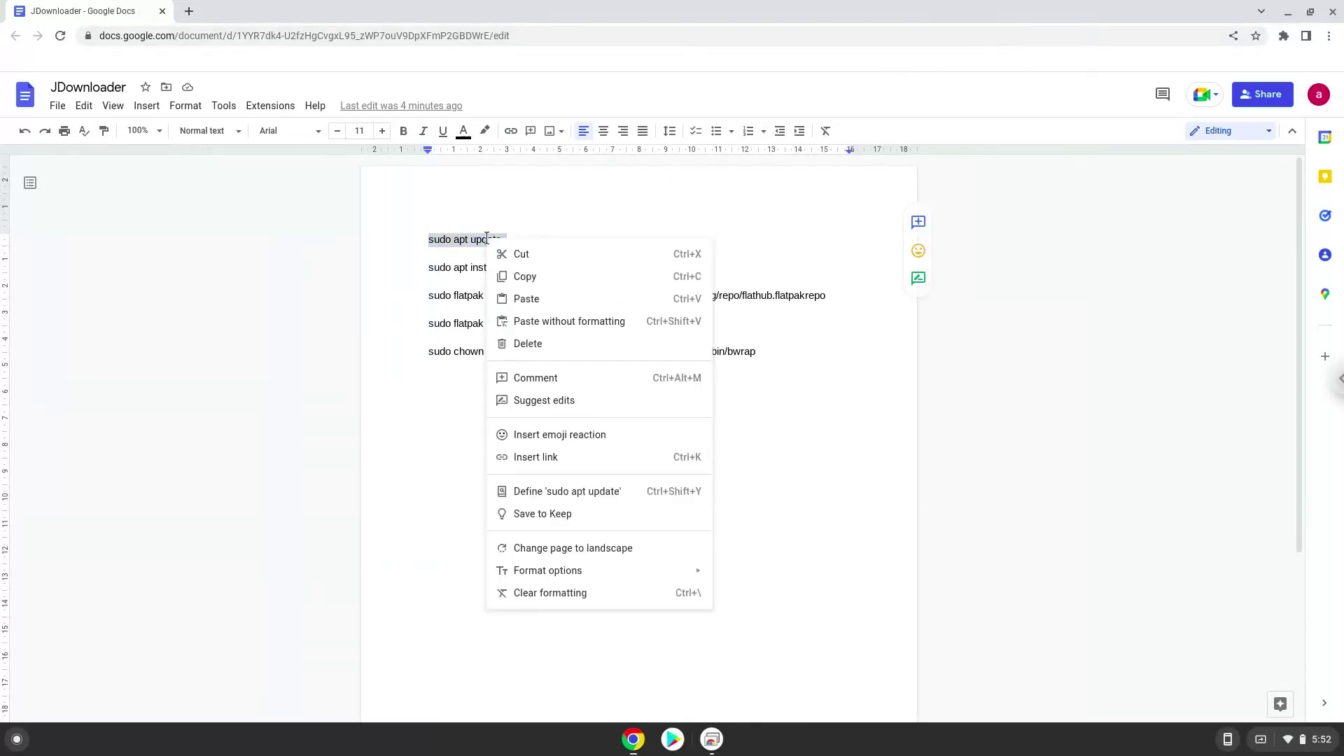
{"action": "left_click", "coordinate": [537, 282]}
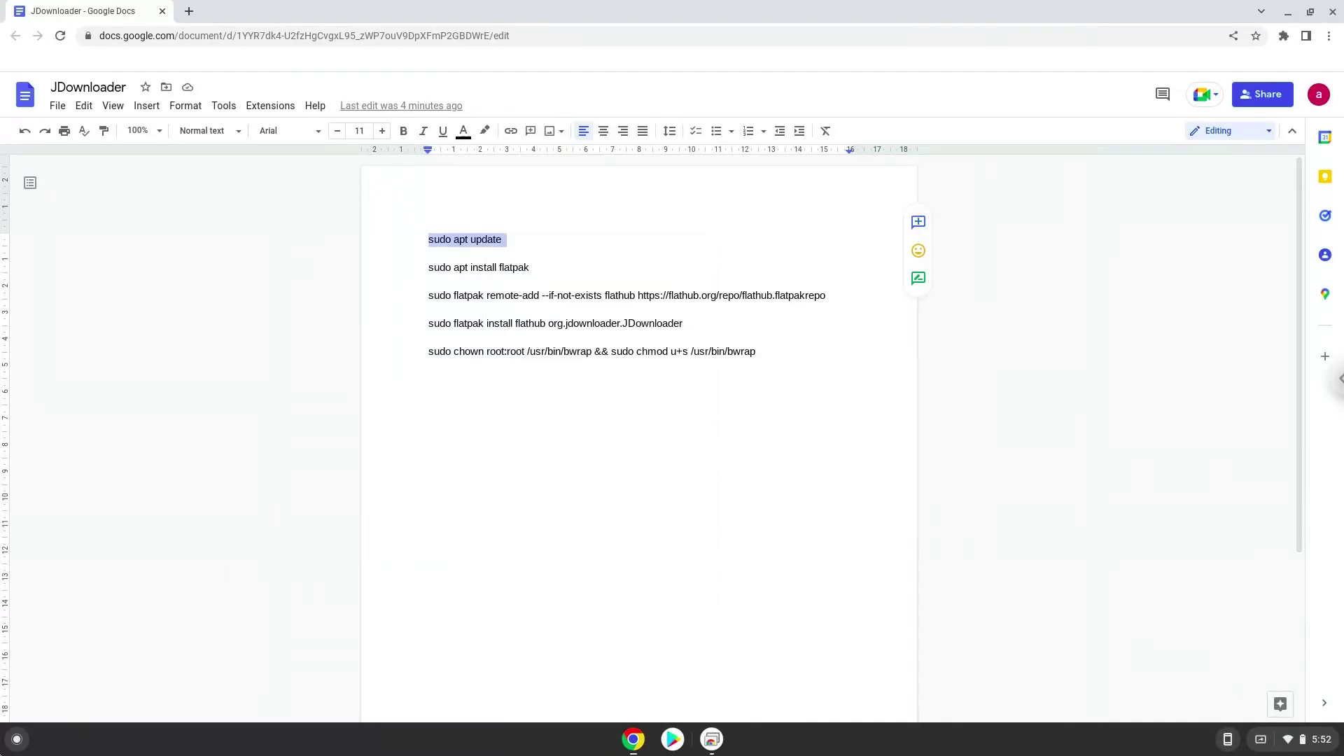
{"action": "left_click", "coordinate": [16, 741]}
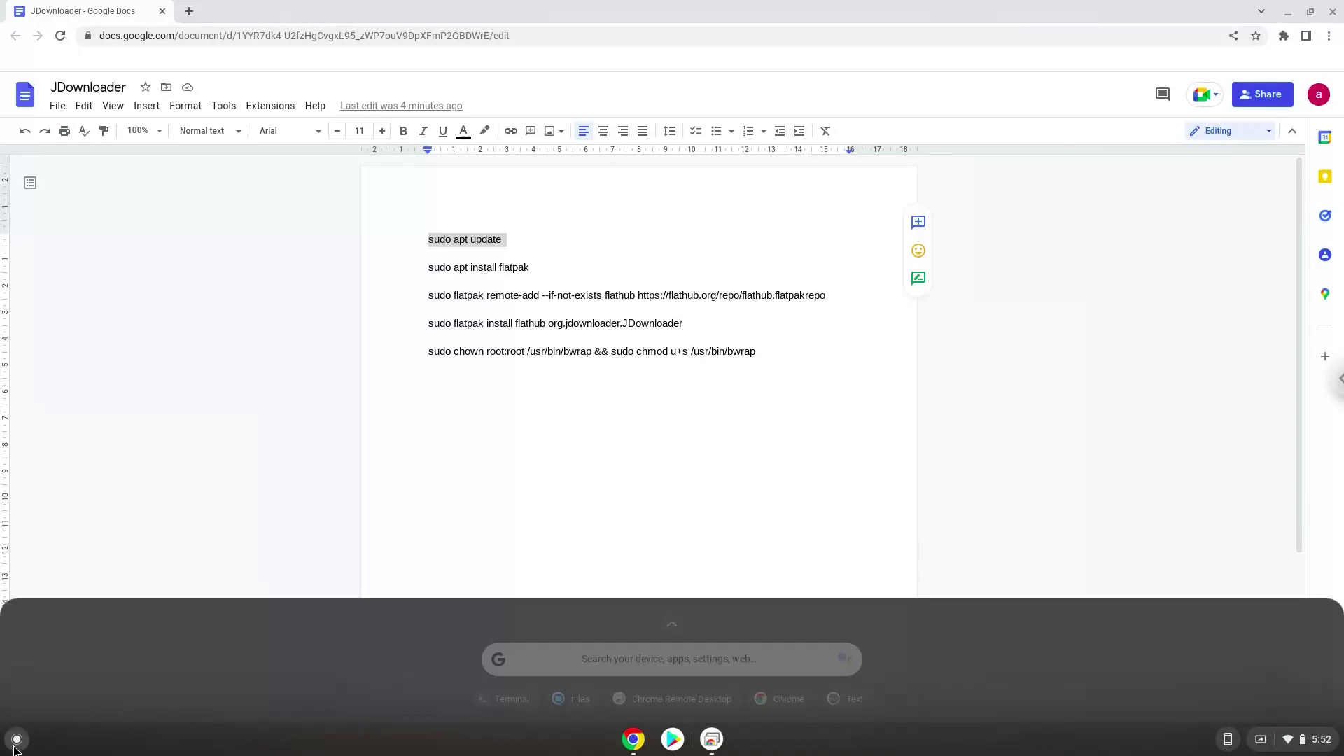
{"action": "type", "text": "ter"}
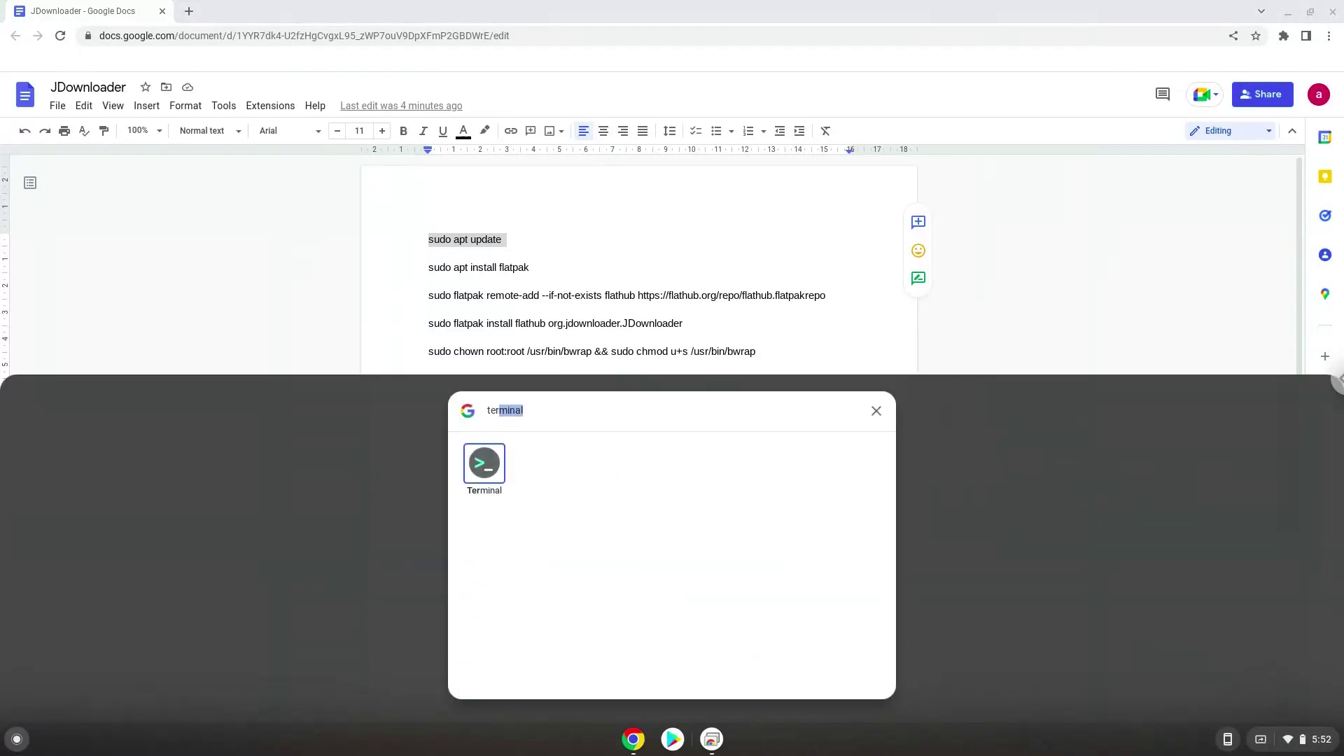
Step: Run sudo apt update in the Linux Terminal, then bring the JDownloader doc back
{"action": "left_click", "coordinate": [483, 465]}
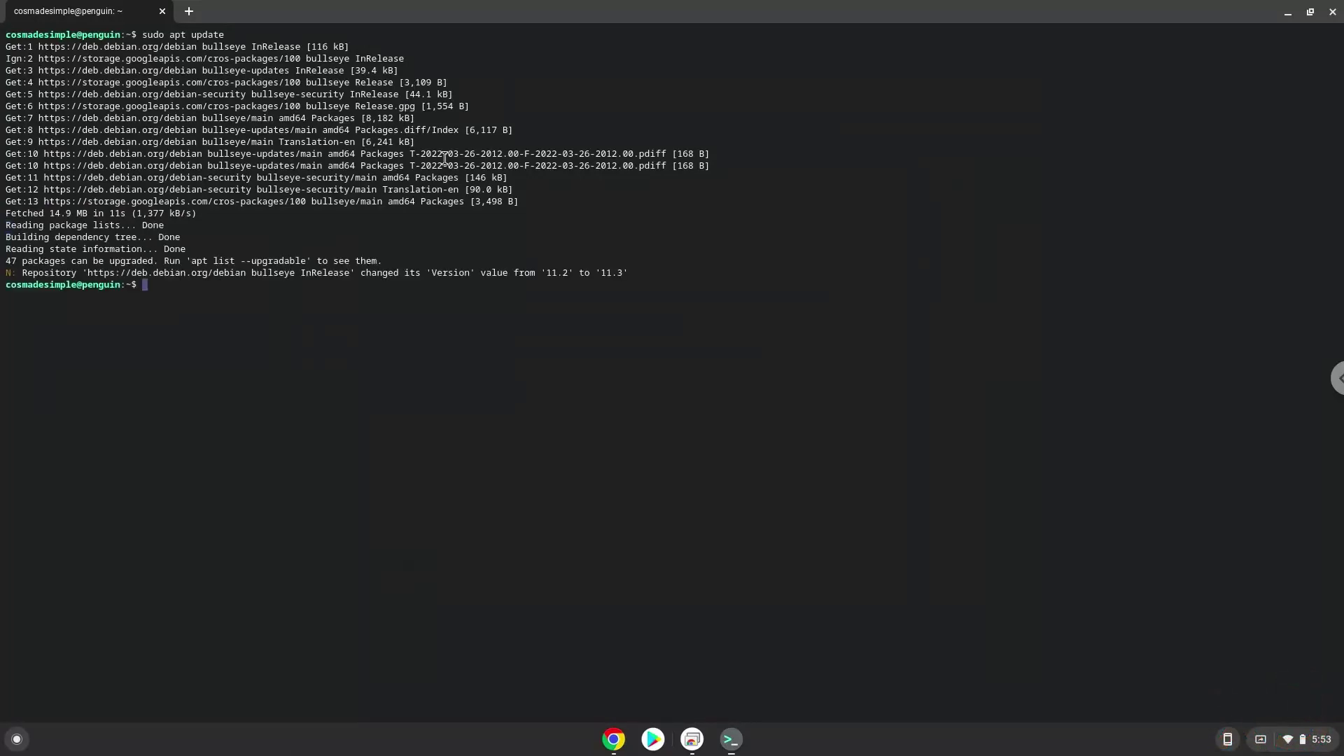
{"action": "left_click", "coordinate": [618, 741]}
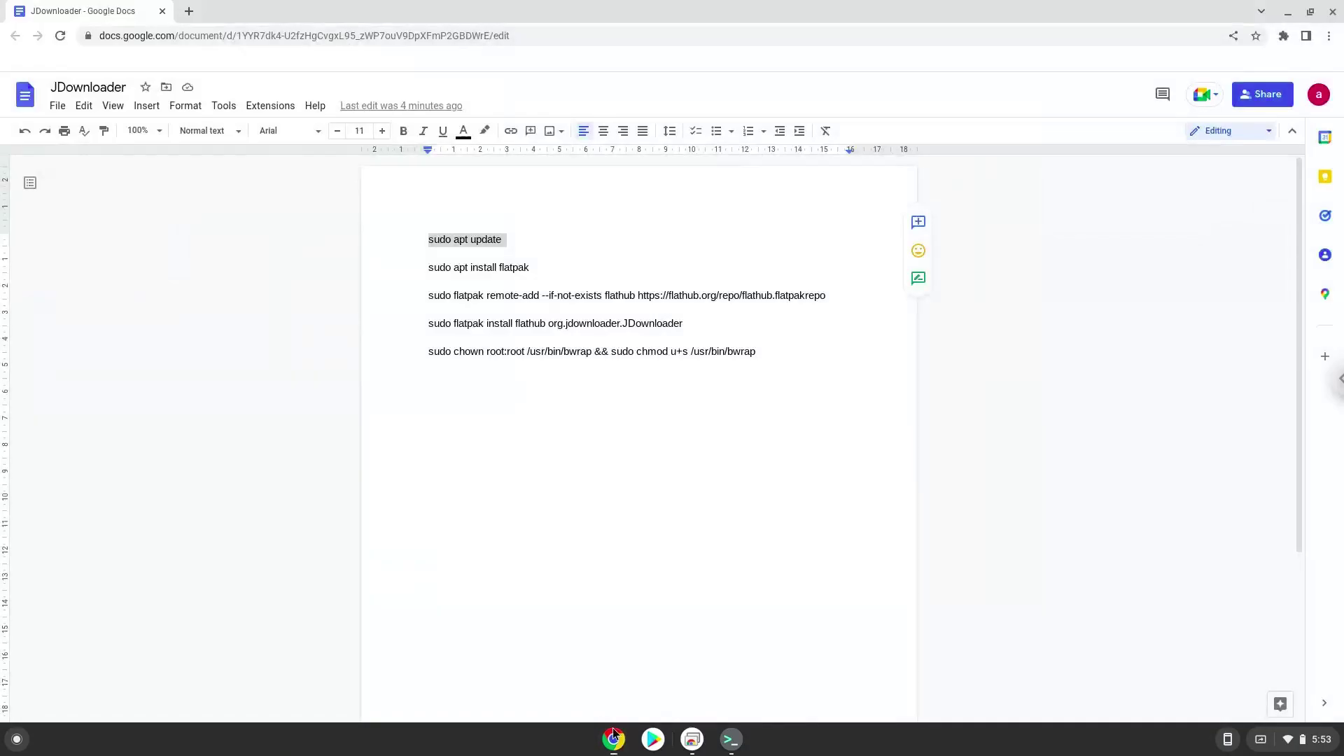
Step: Copy 'sudo apt install flatpak' from the doc and run it in Terminal, confirming the install
{"action": "triple_click", "coordinate": [506, 268]}
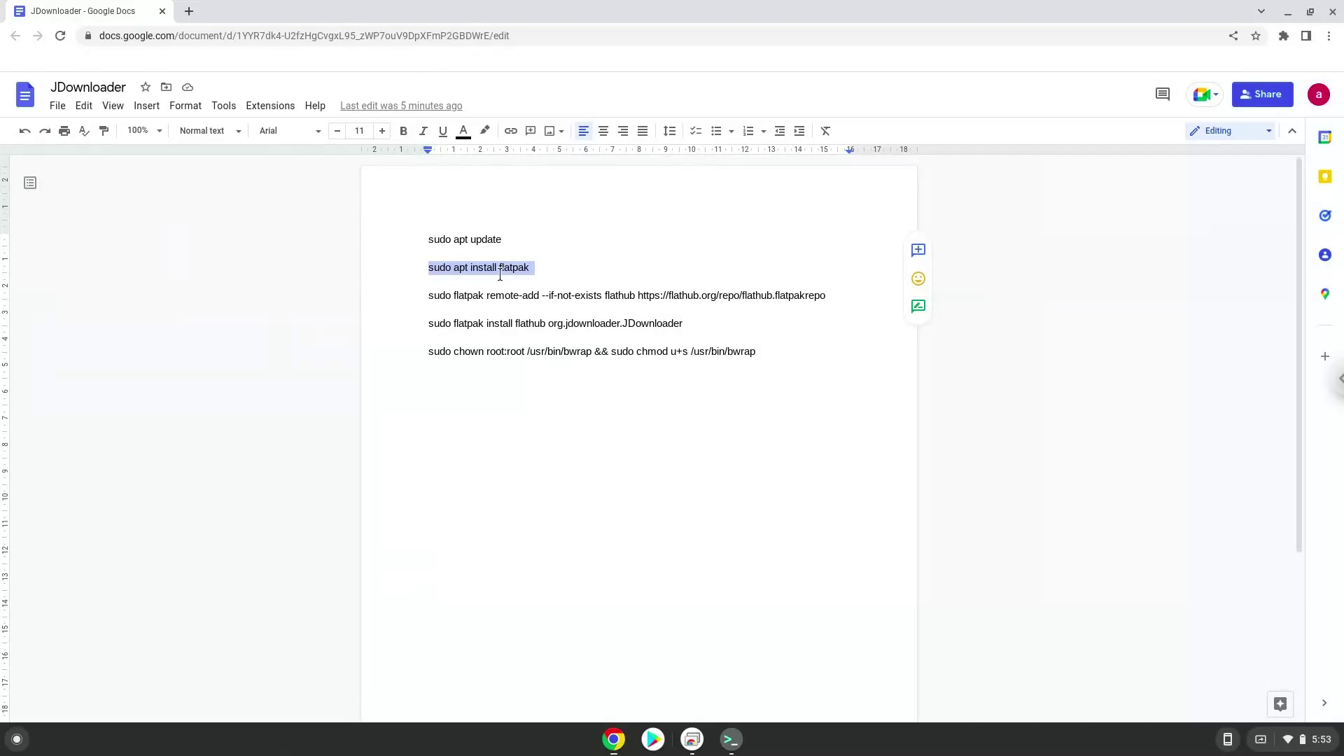
{"action": "right_click", "coordinate": [501, 273]}
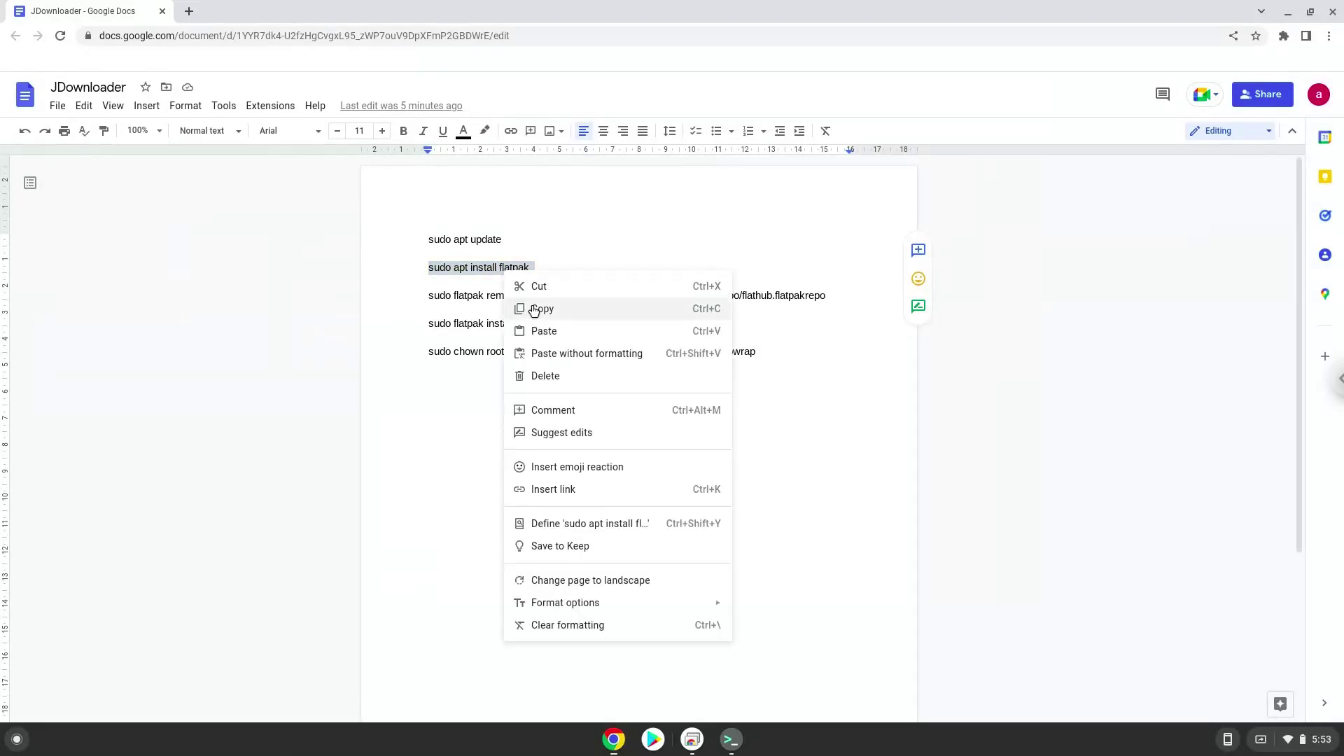
{"action": "left_click", "coordinate": [534, 309]}
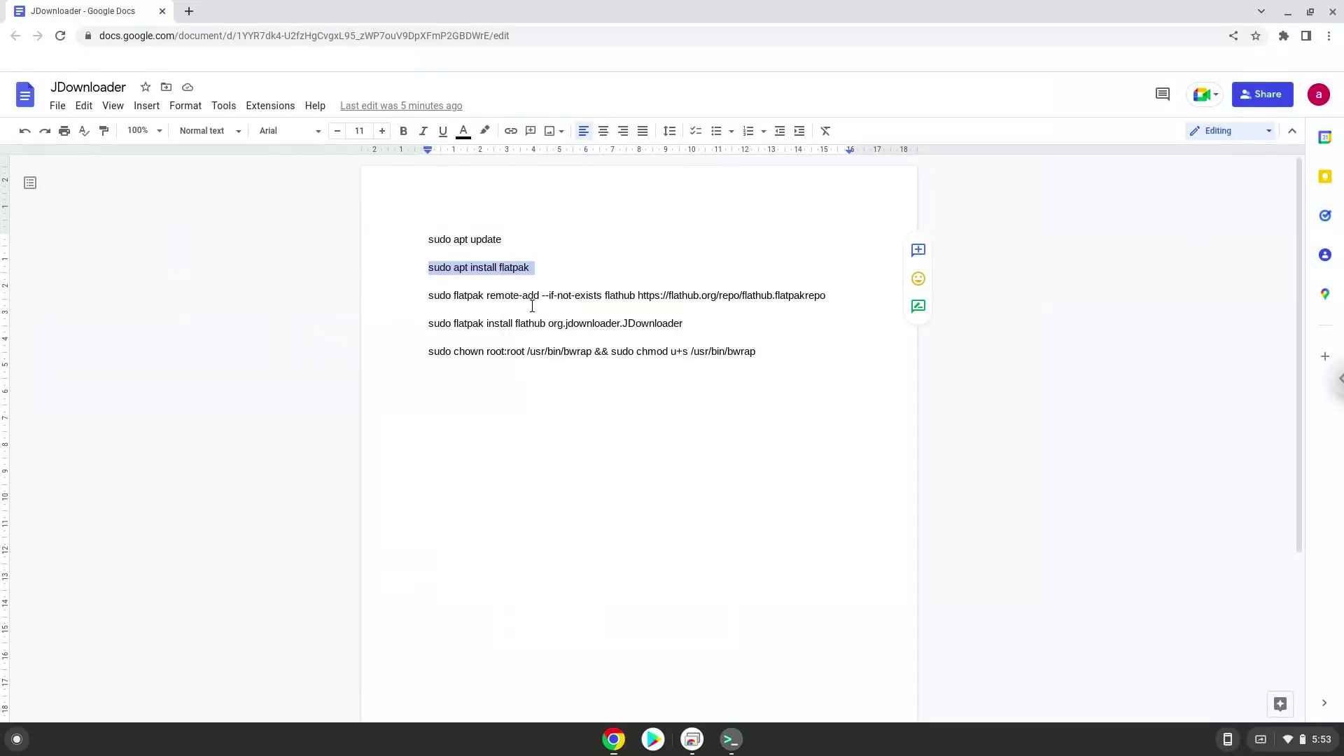
{"action": "left_click", "coordinate": [731, 739]}
{"action": "key", "text": "ctrl+shift+v"}
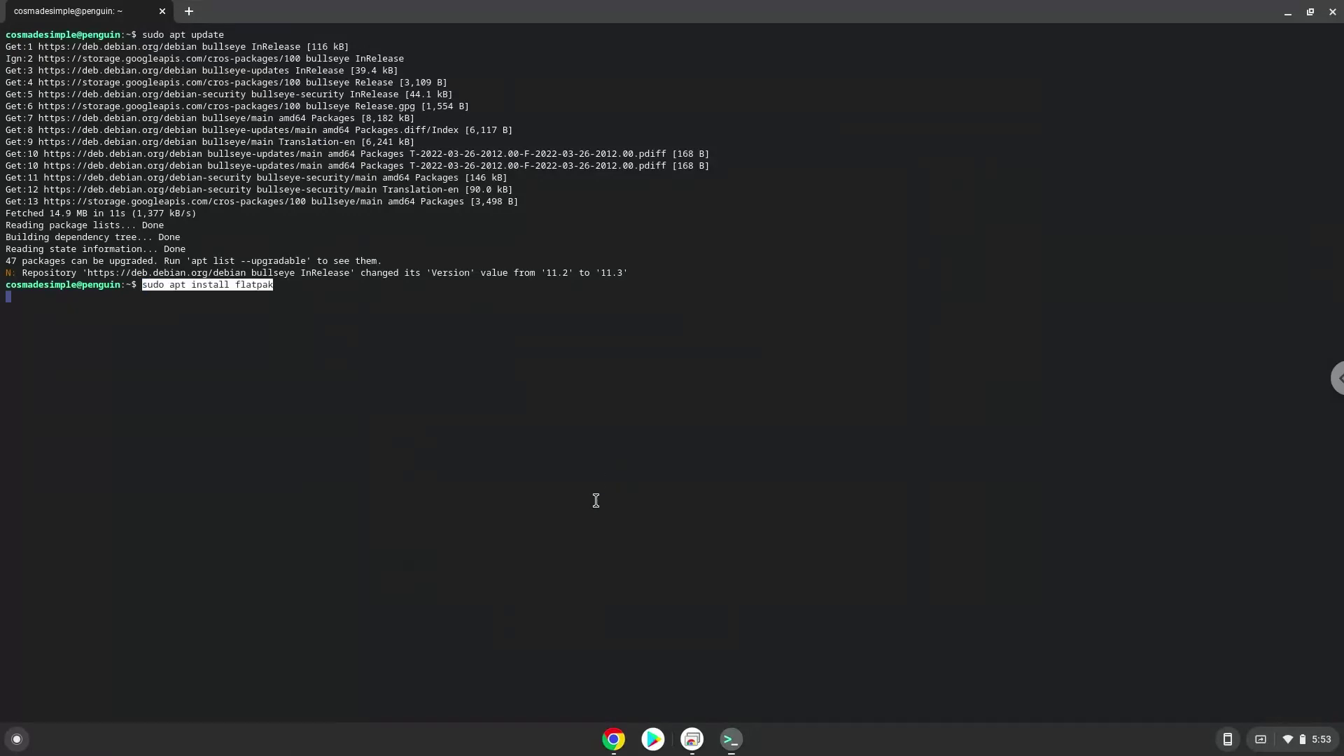
{"action": "key", "text": "Return"}
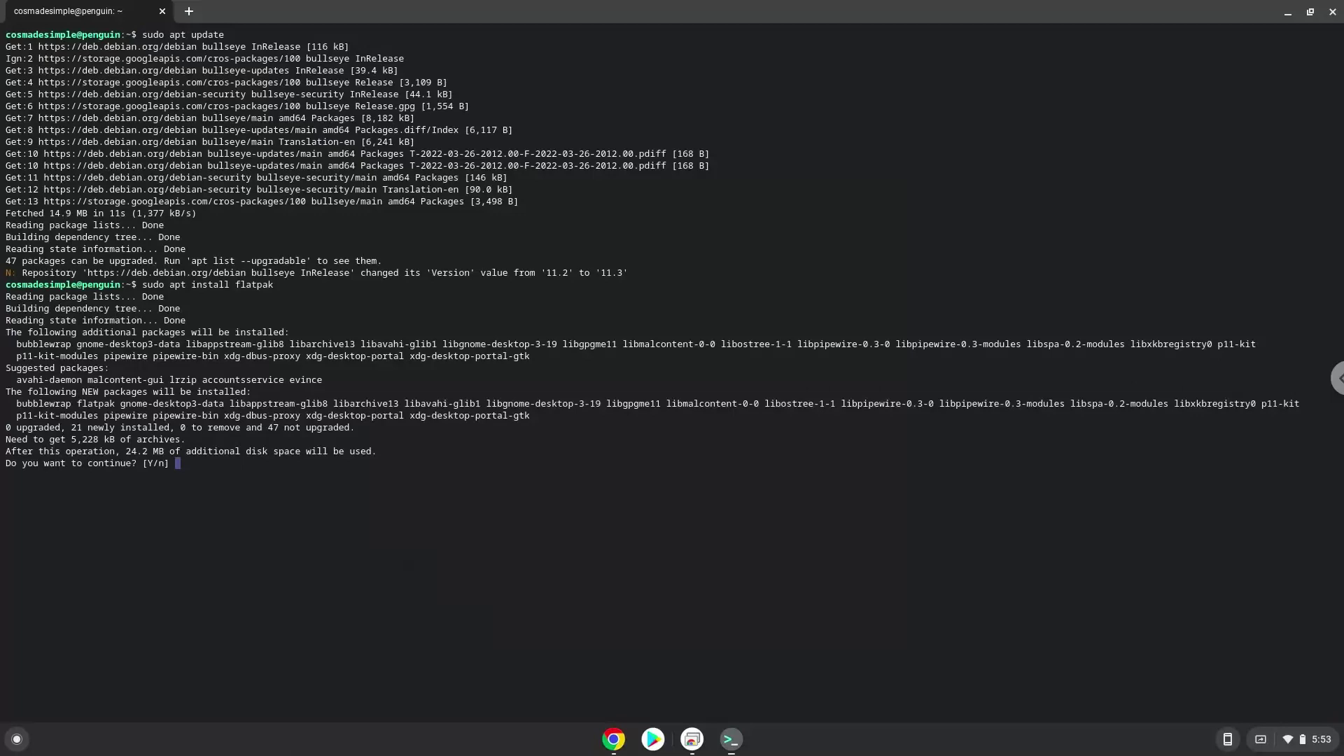
{"action": "key", "text": "Return"}
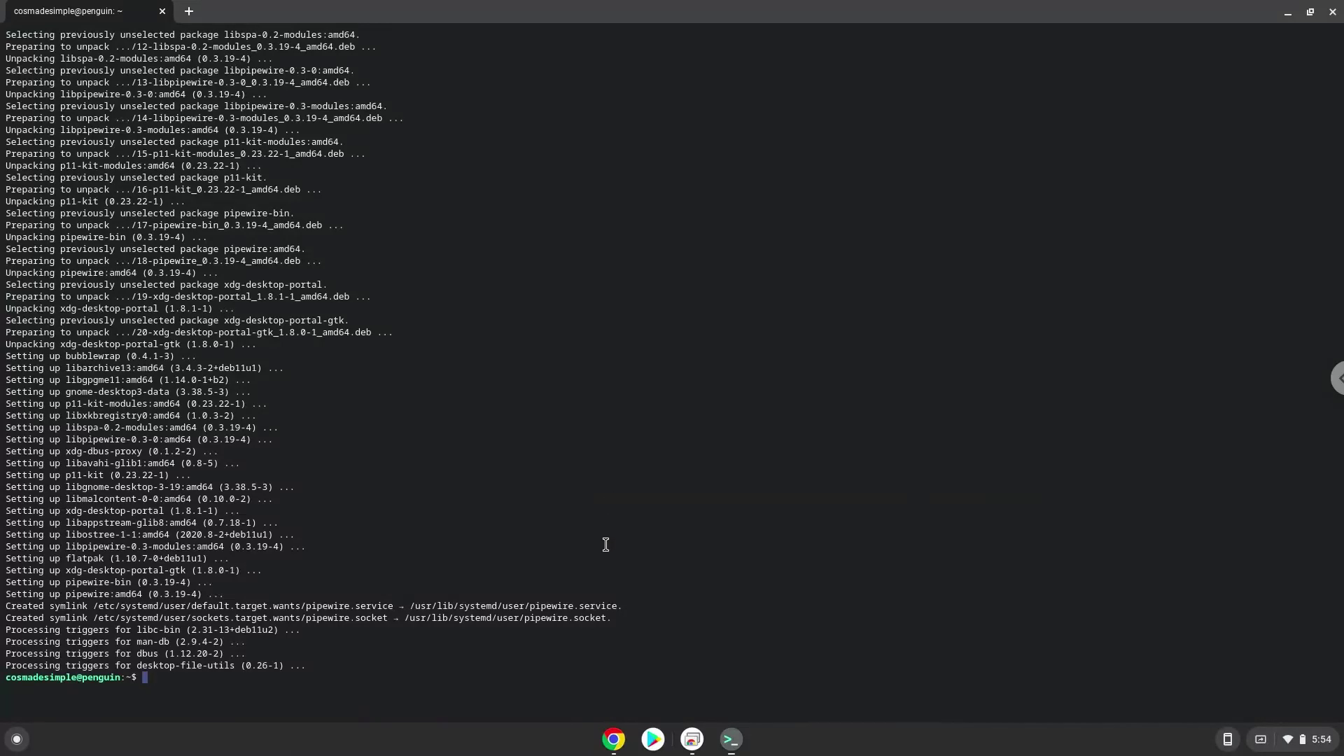
{"action": "left_click", "coordinate": [615, 739]}
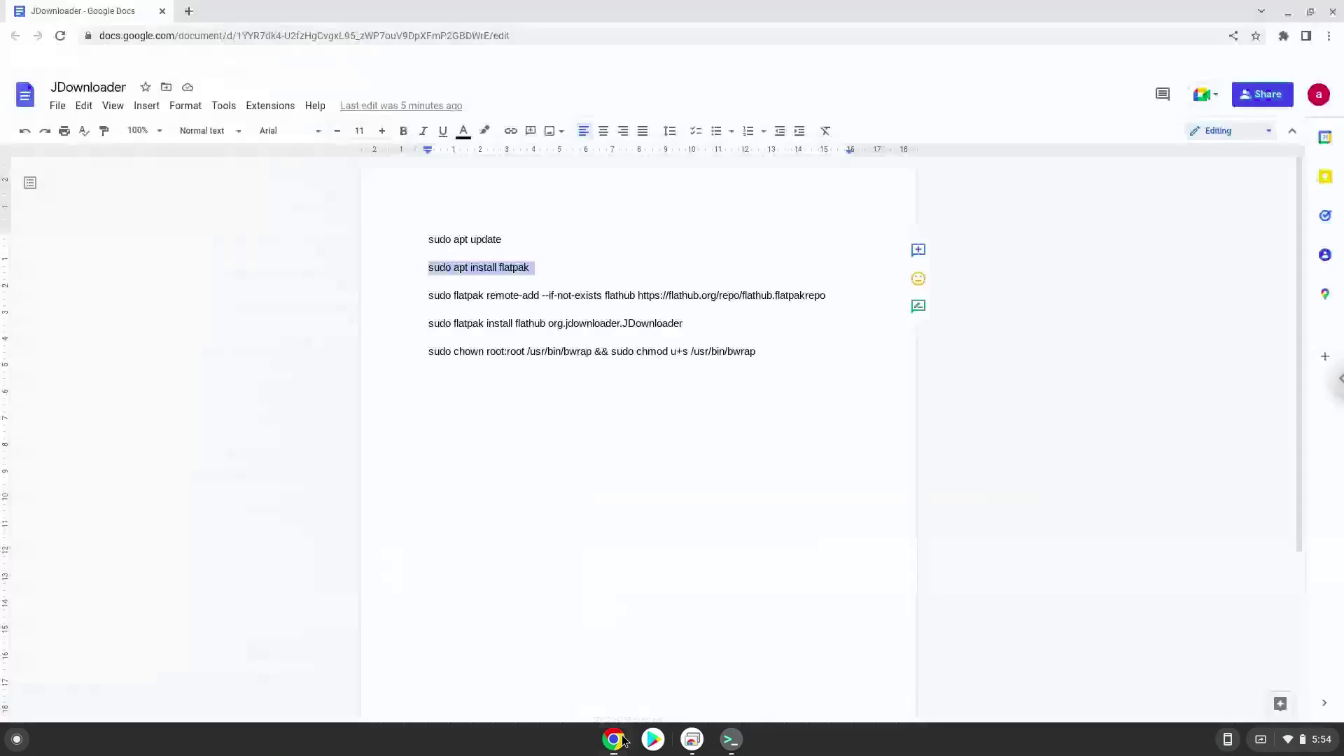
Step: Copy the flathub 'flatpak remote-add' command from the doc and run it in Terminal
{"action": "triple_click", "coordinate": [541, 297]}
{"action": "right_click", "coordinate": [541, 297]}
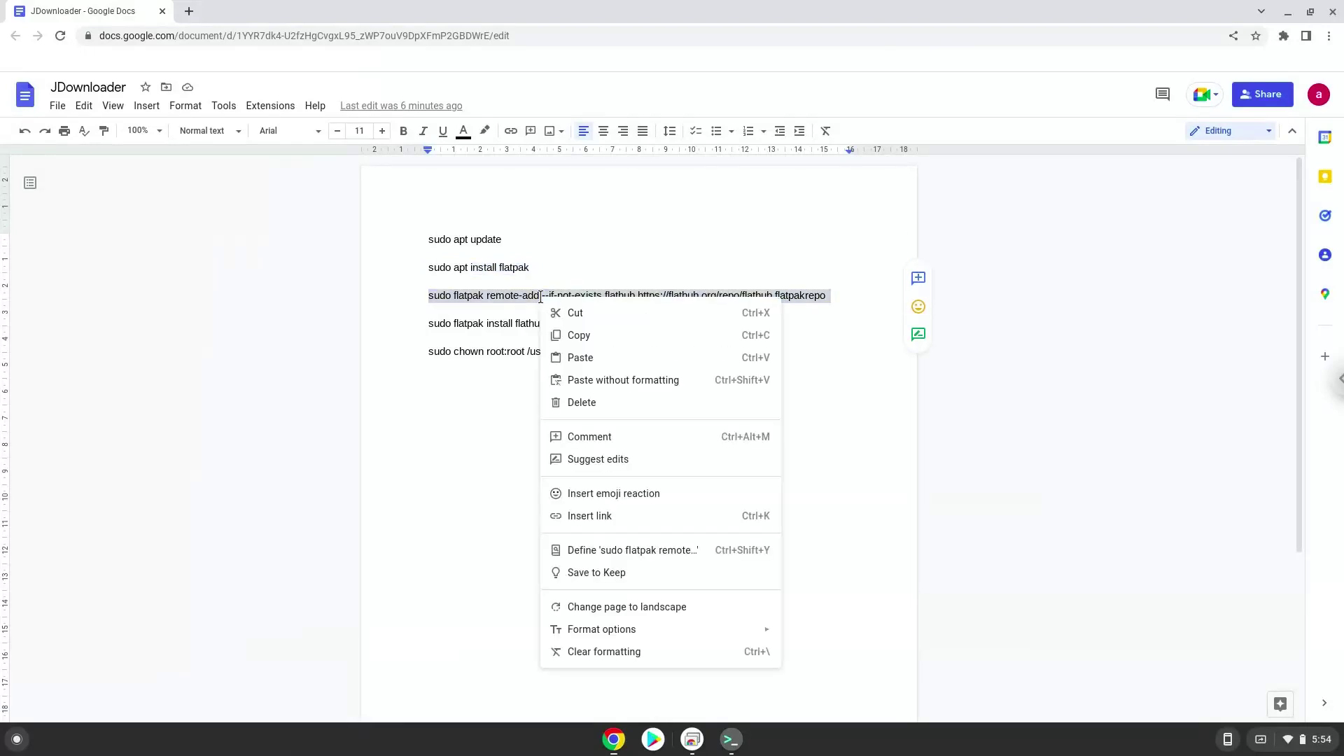
{"action": "left_click", "coordinate": [572, 342]}
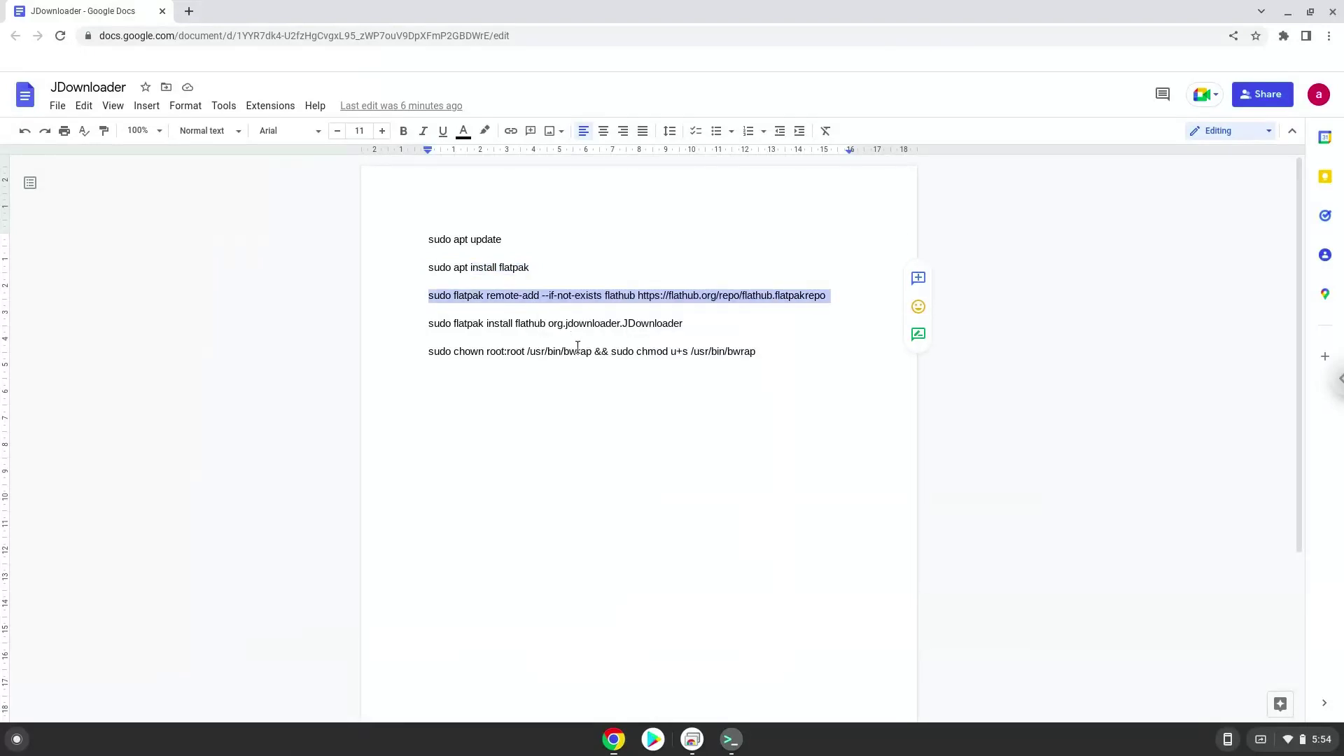
{"action": "left_click", "coordinate": [730, 739]}
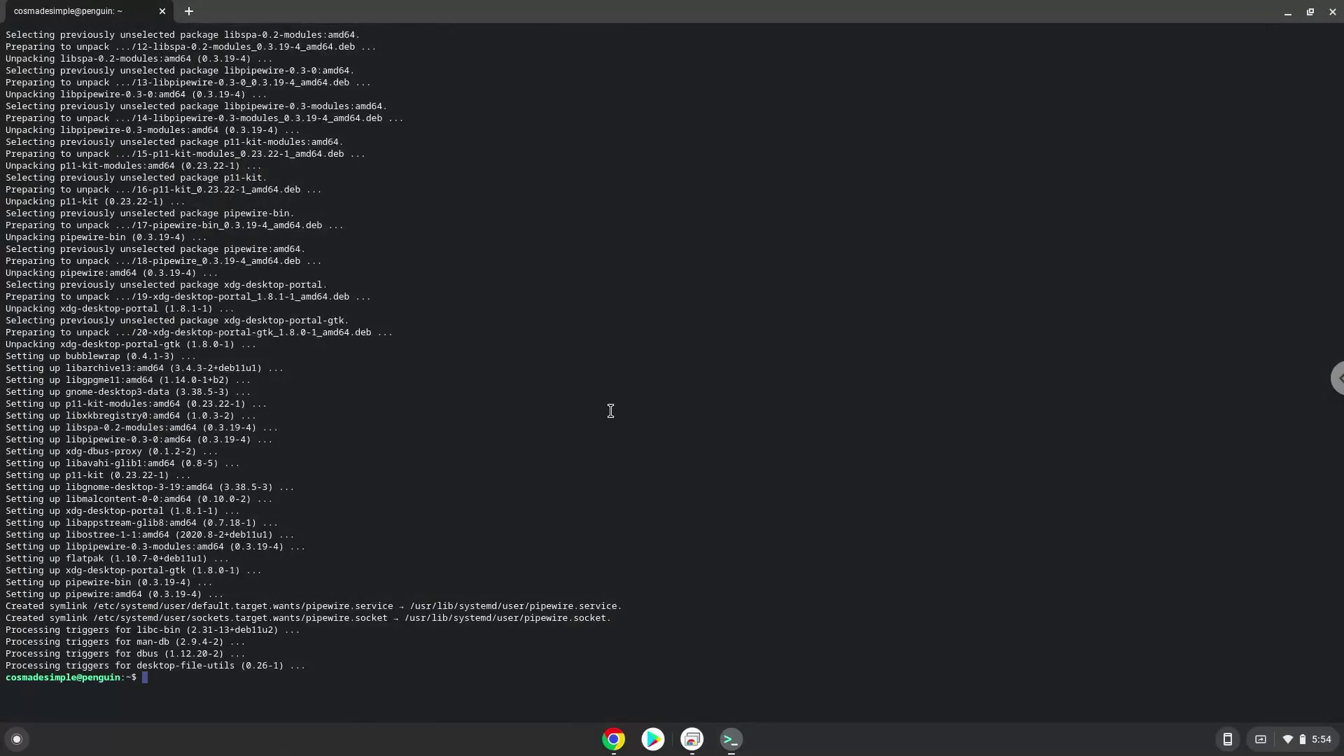
{"action": "key", "text": "ctrl+shift+v"}
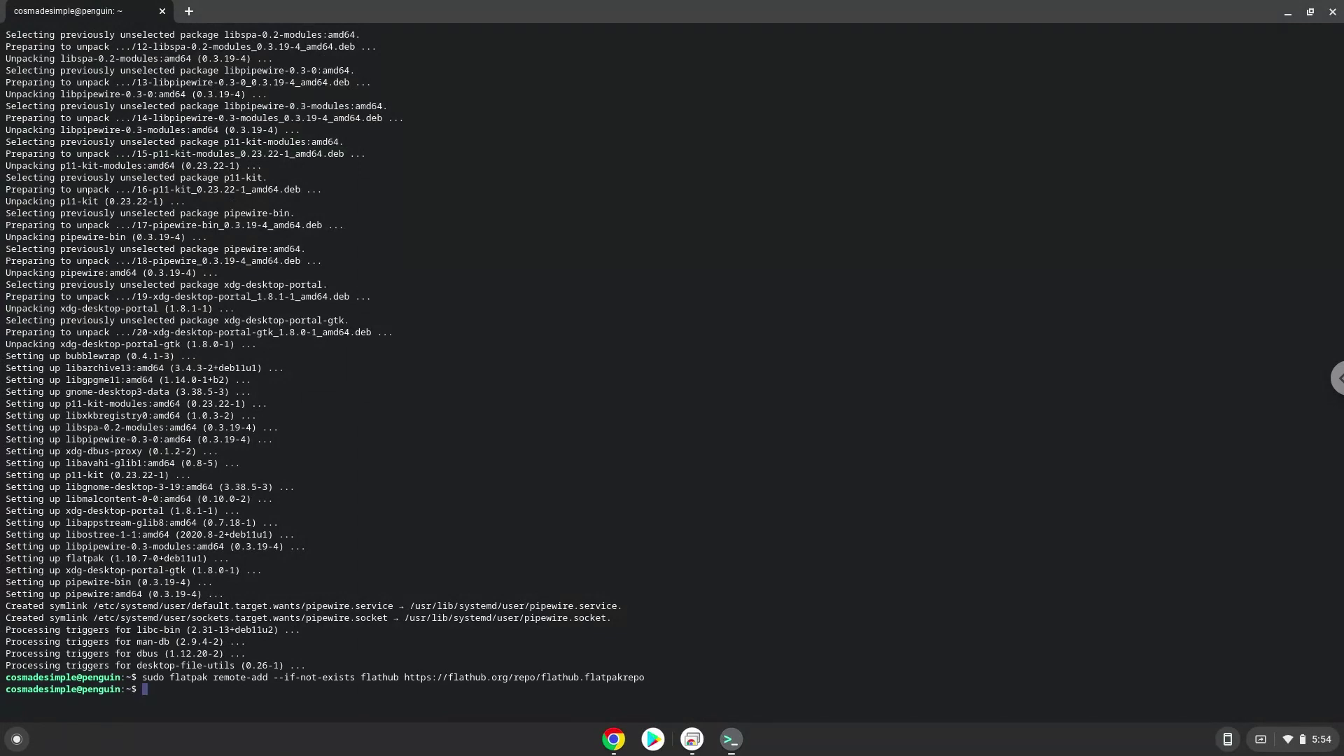
{"action": "left_click", "coordinate": [614, 742]}
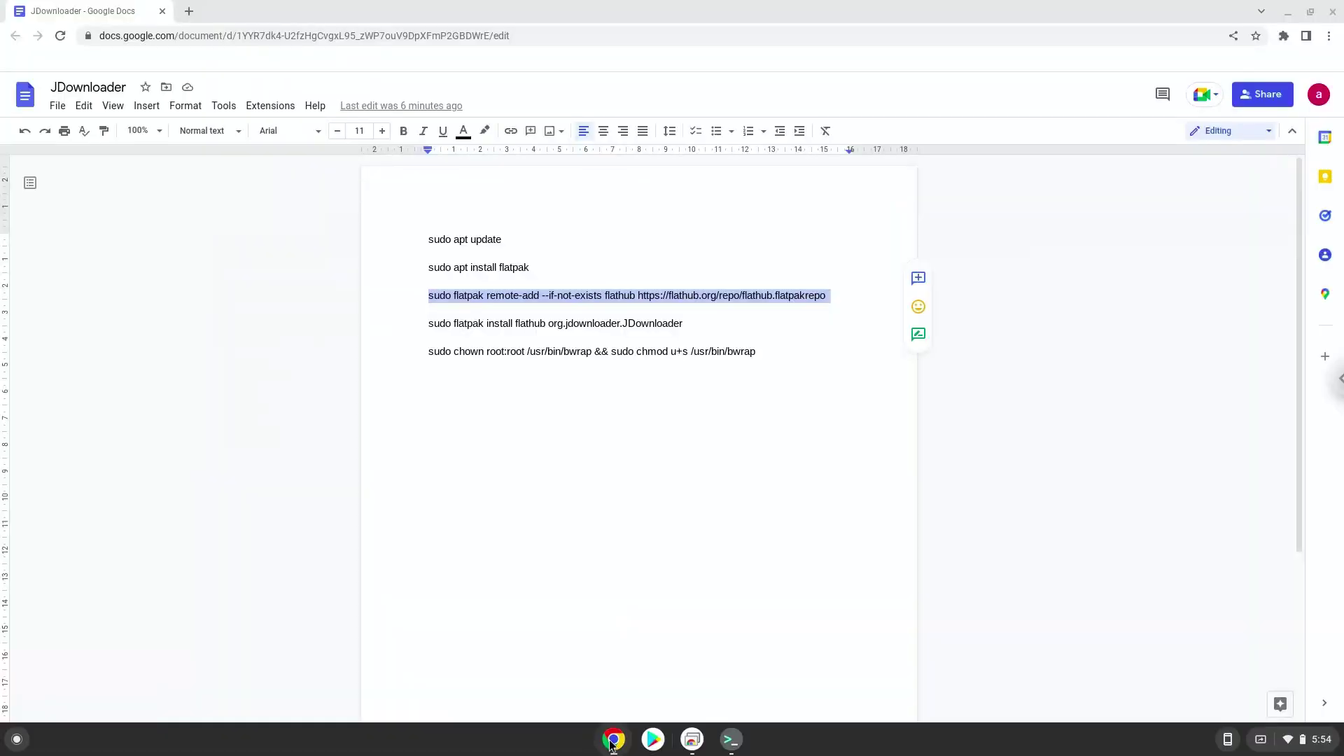
Step: Install org.jdownloader.JDownloader from flathub, confirming both the runtime and app prompts
{"action": "triple_click", "coordinate": [537, 324]}
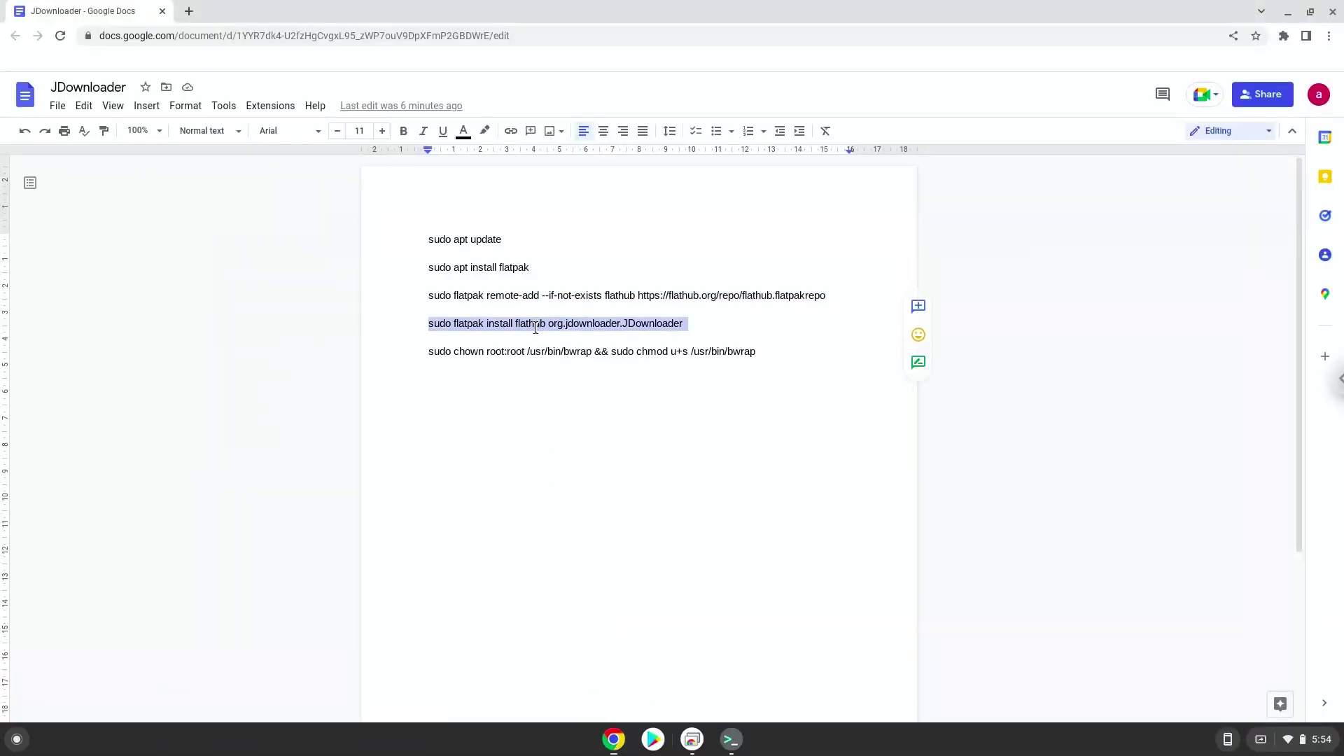
{"action": "right_click", "coordinate": [538, 326]}
{"action": "left_click", "coordinate": [576, 365]}
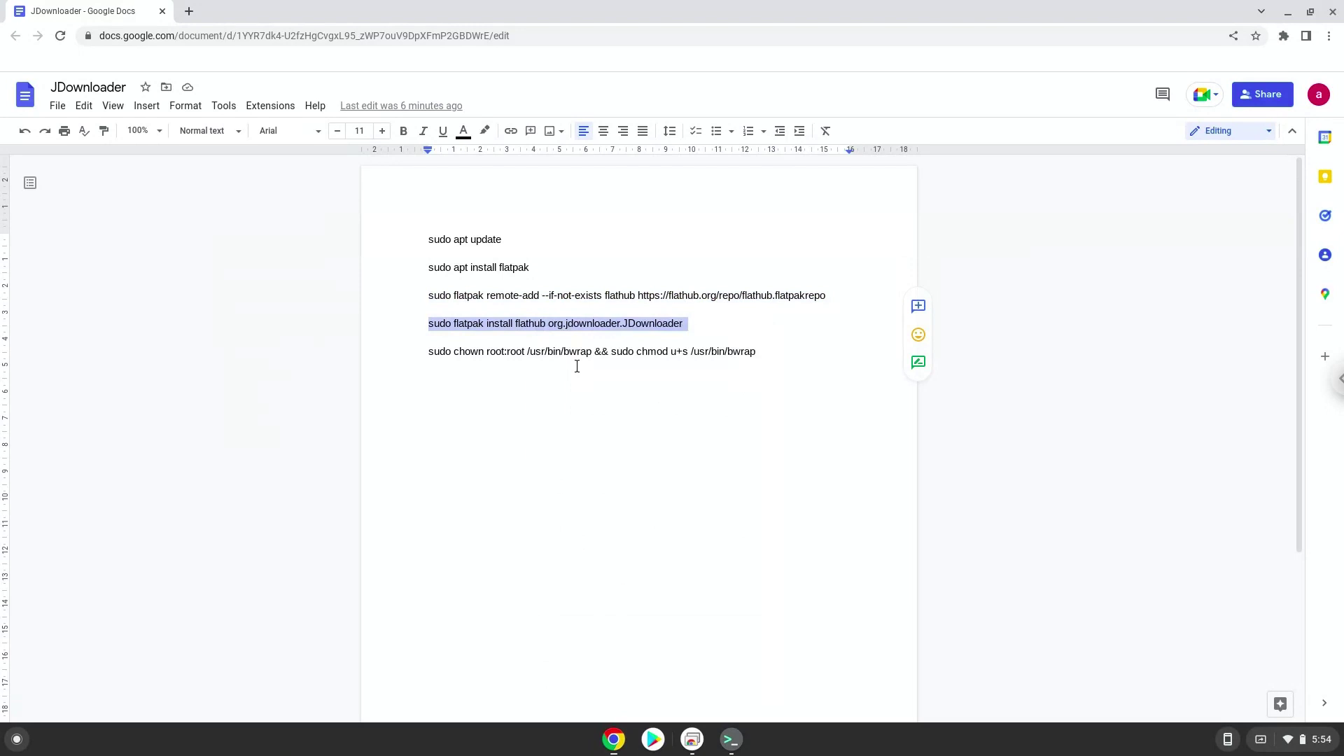
{"action": "left_click", "coordinate": [731, 739]}
{"action": "key", "text": "ctrl+shift+v"}
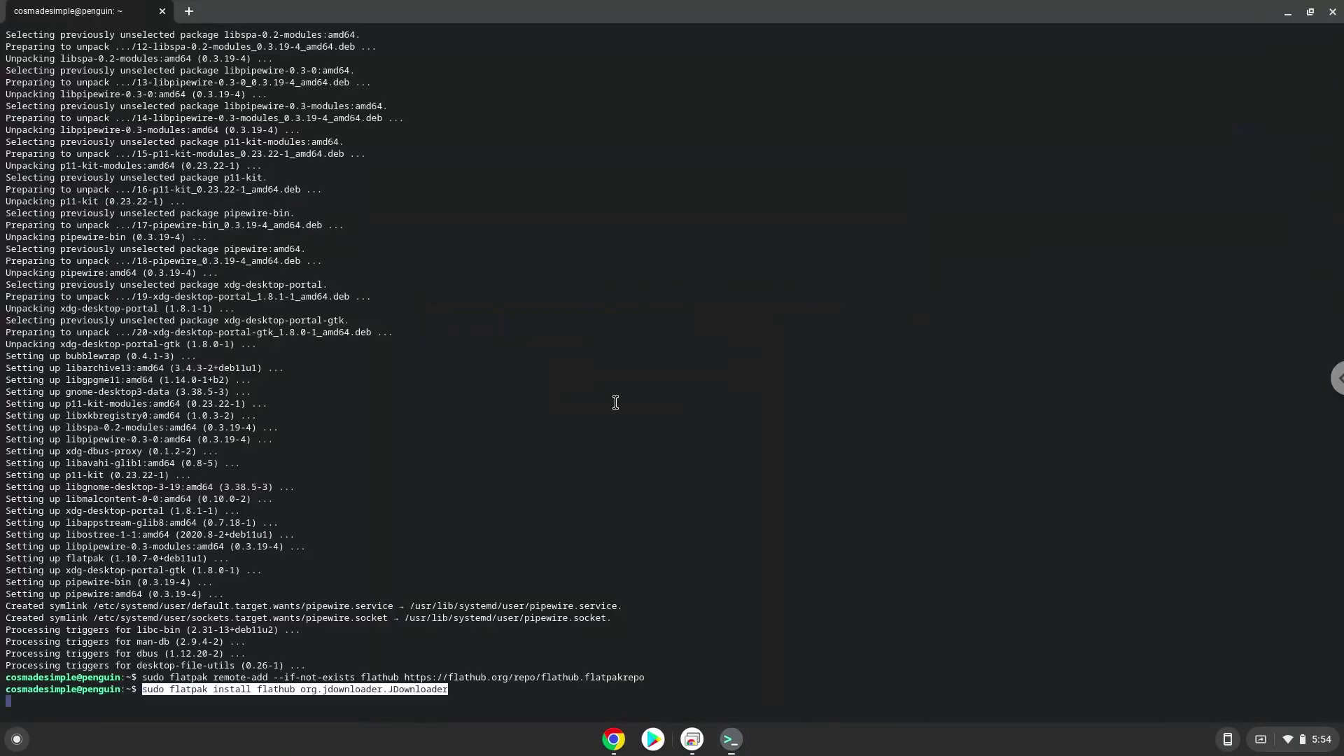
{"action": "key", "text": "Return"}
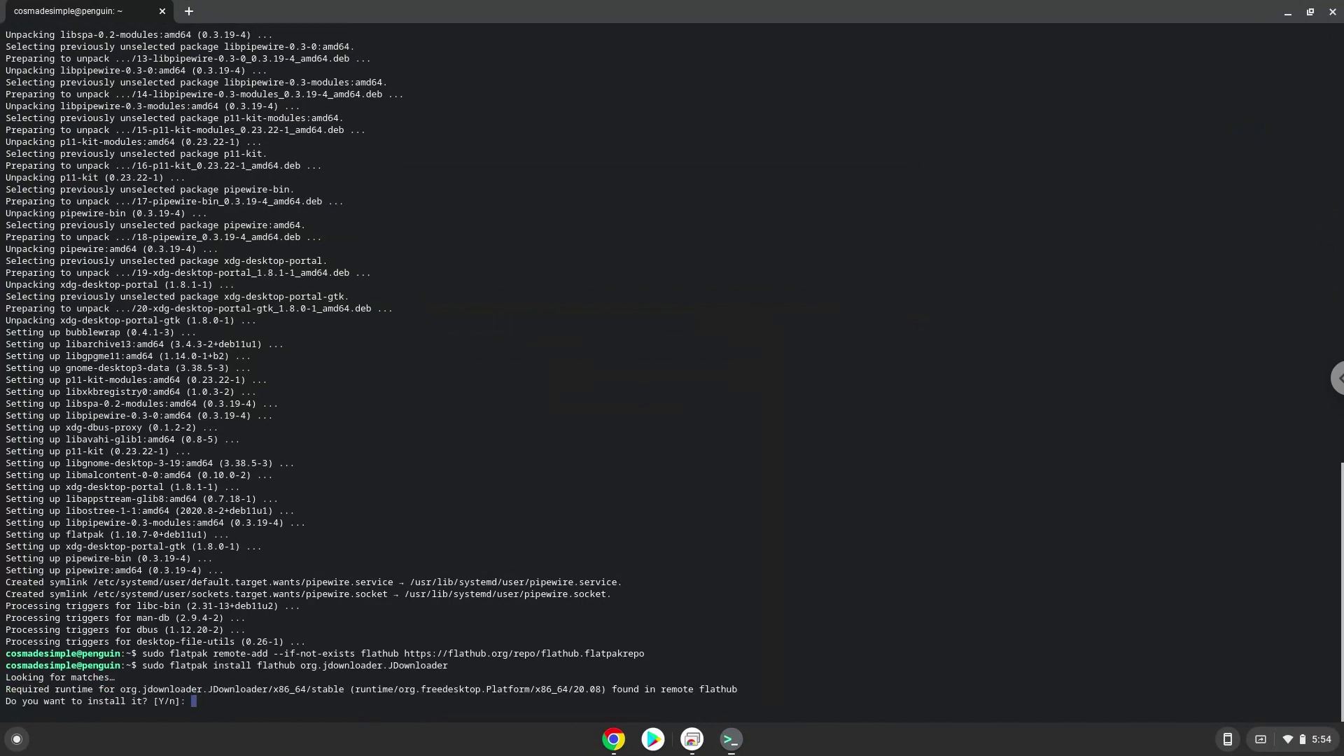
{"action": "key", "text": "Return"}
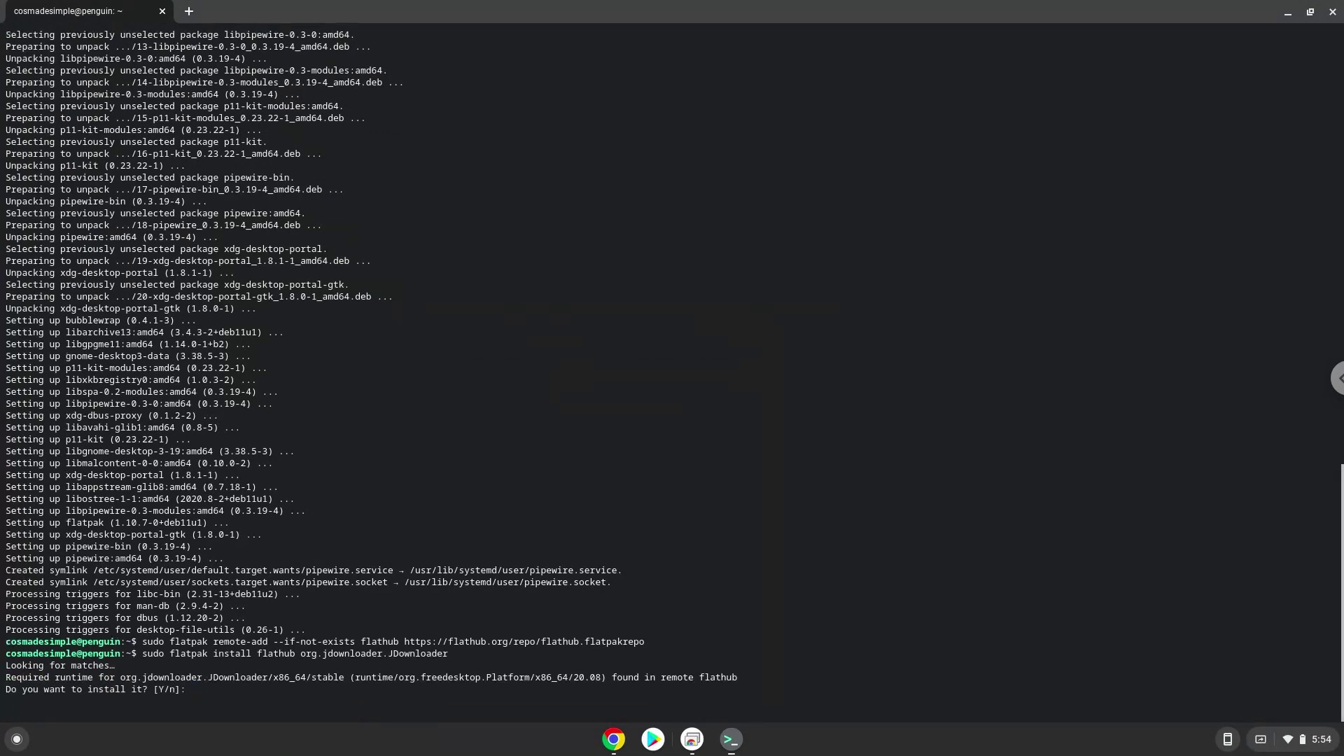
{"action": "key", "text": "Return"}
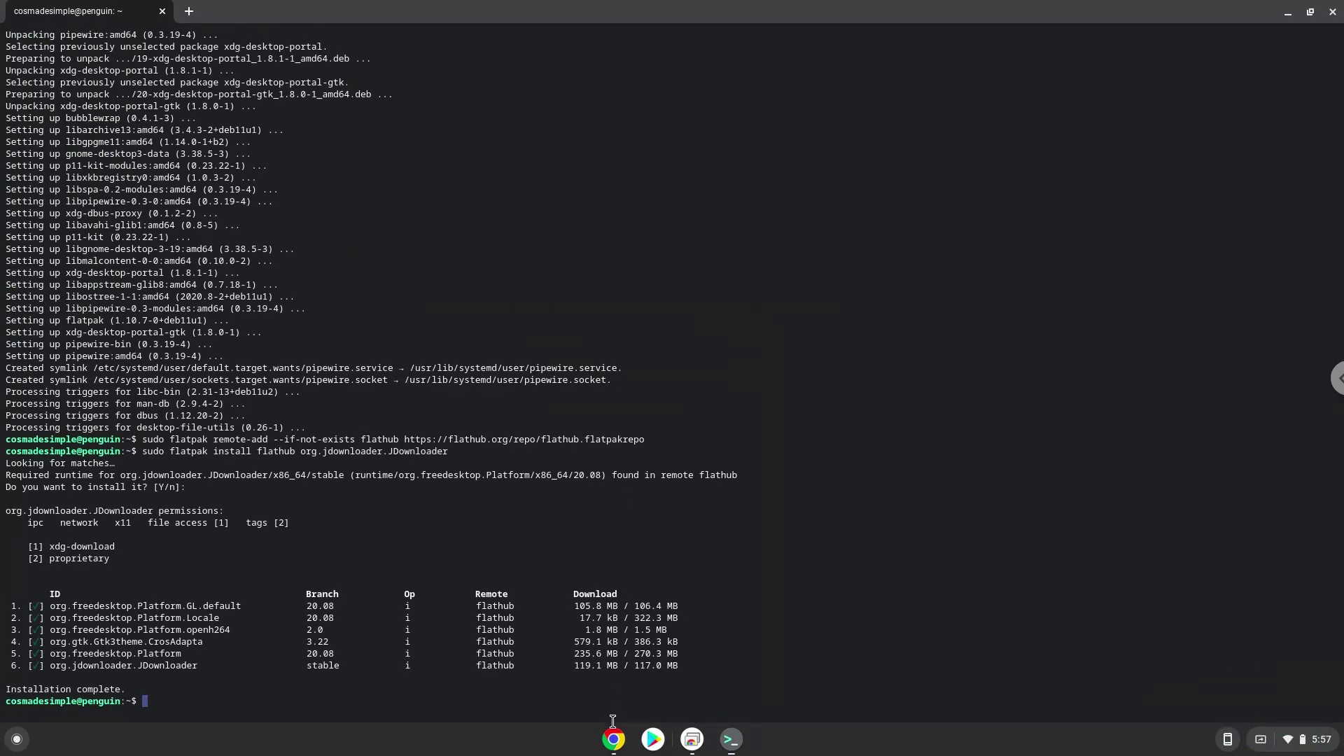
Step: Copy the chown/chmod command for /usr/bin/bwrap from the doc and run it in Terminal
{"action": "left_click", "coordinate": [613, 742]}
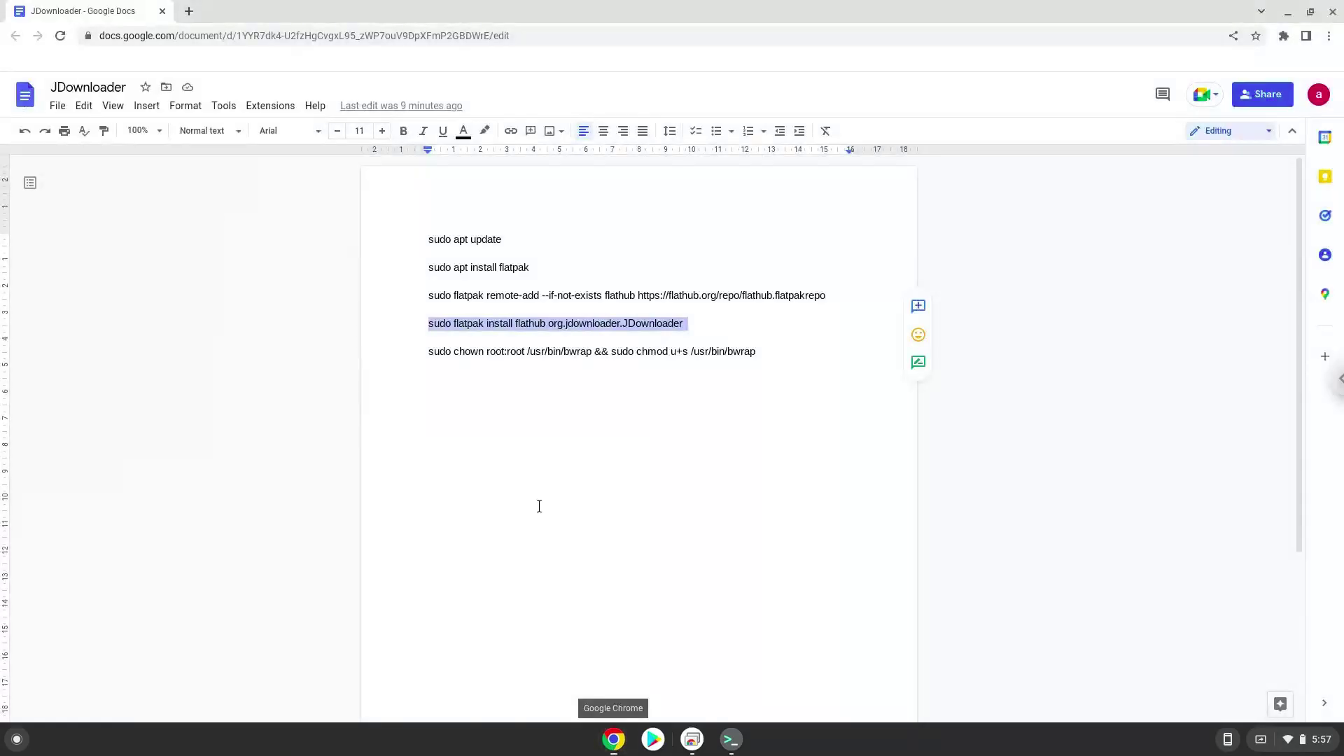
{"action": "triple_click", "coordinate": [528, 350]}
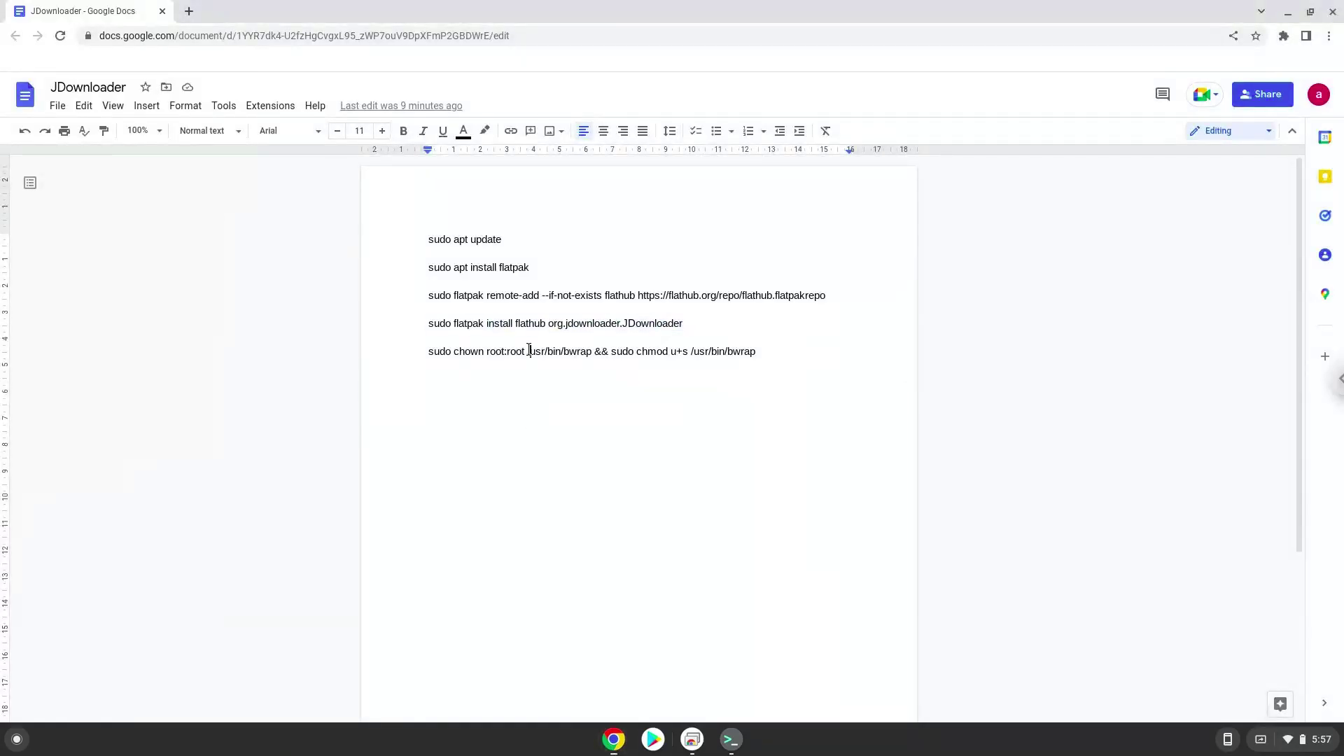
{"action": "right_click", "coordinate": [529, 350]}
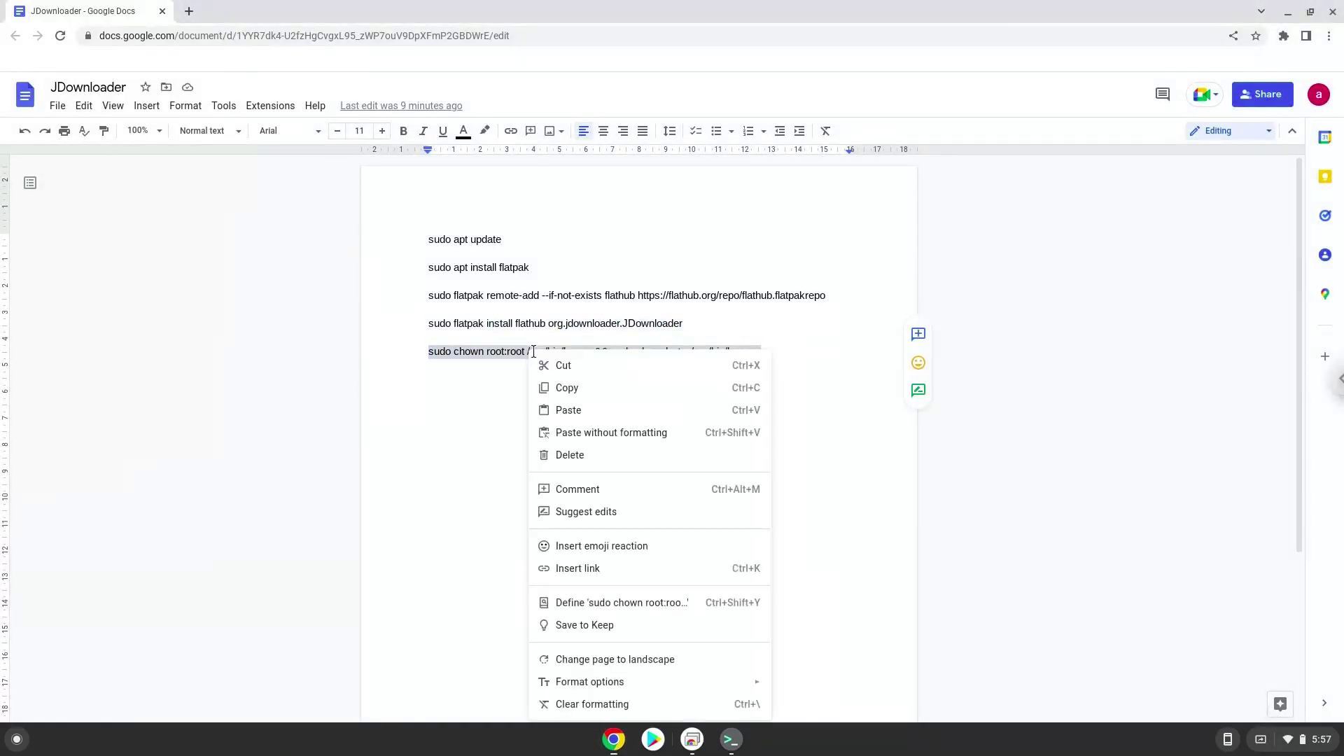
{"action": "left_click", "coordinate": [562, 390]}
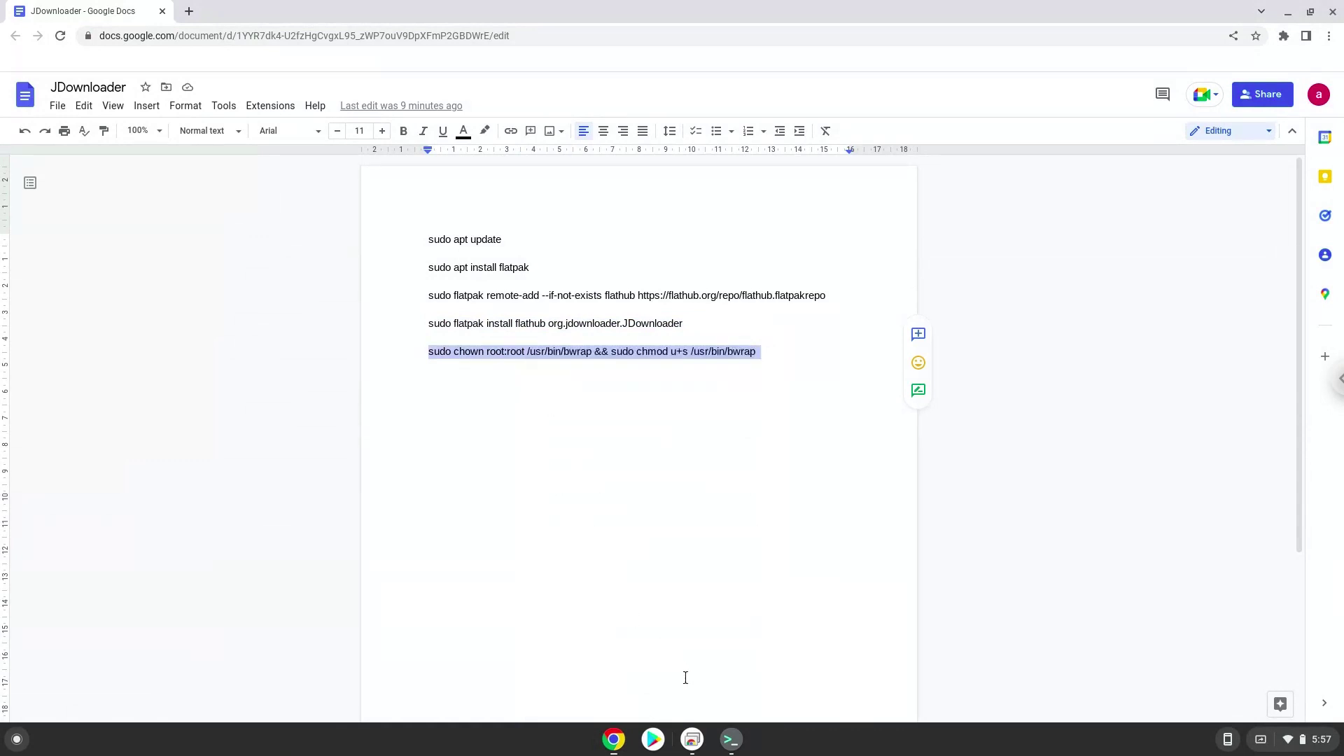
{"action": "left_click", "coordinate": [741, 749]}
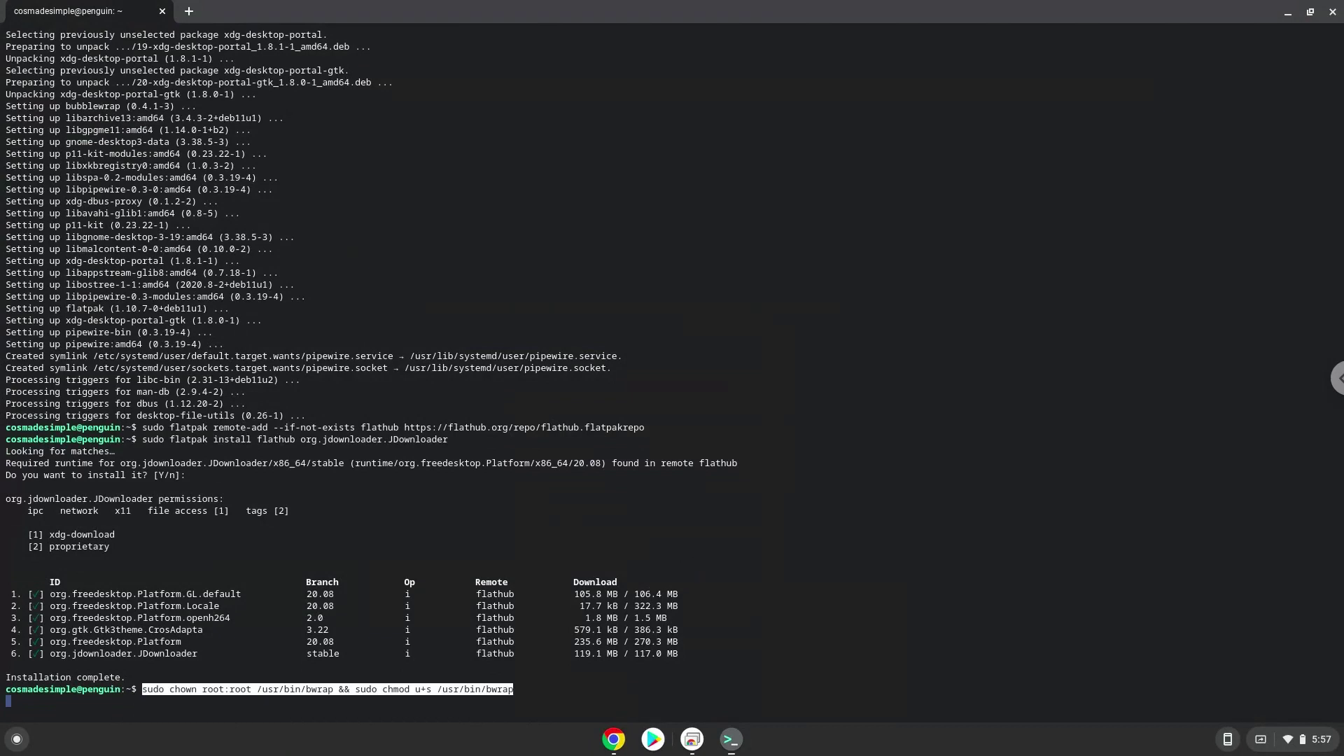
{"action": "key", "text": "Return"}
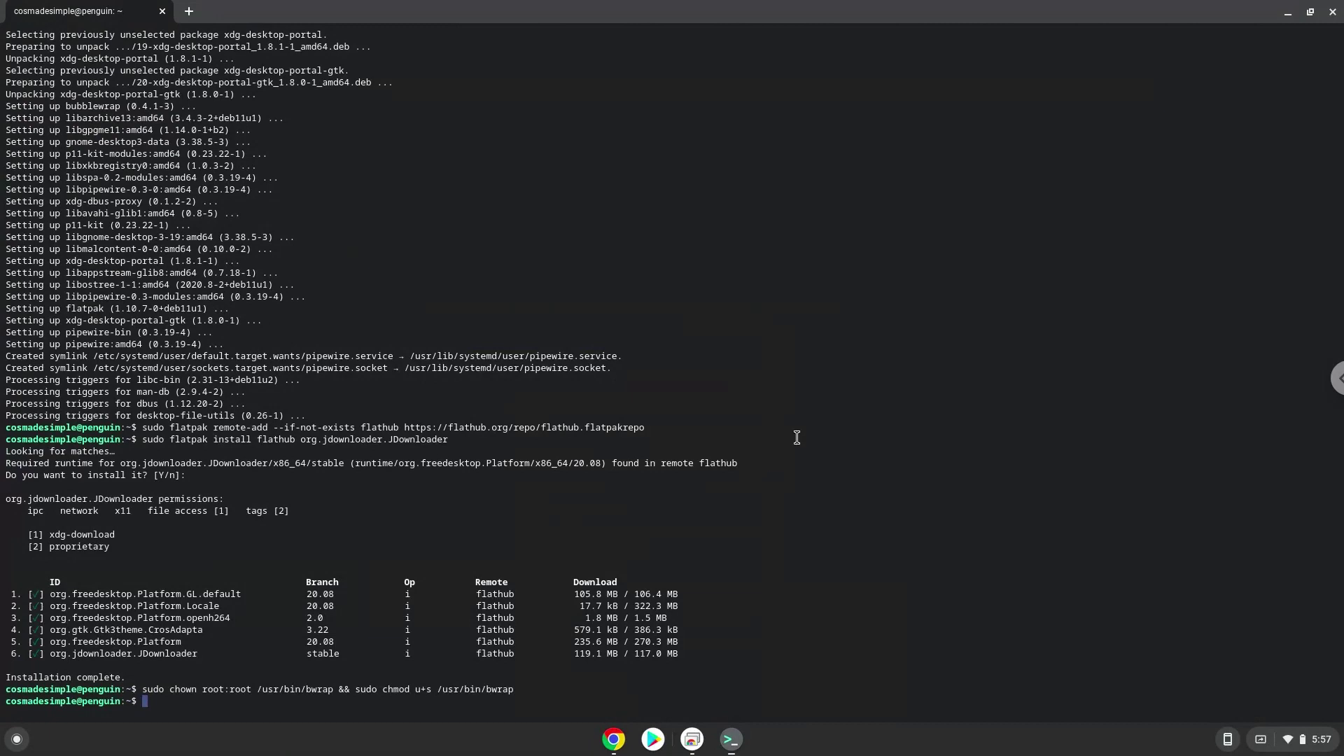
Step: Close the Terminal, leaving the app, and close the Google Docs window
{"action": "left_click", "coordinate": [1333, 13]}
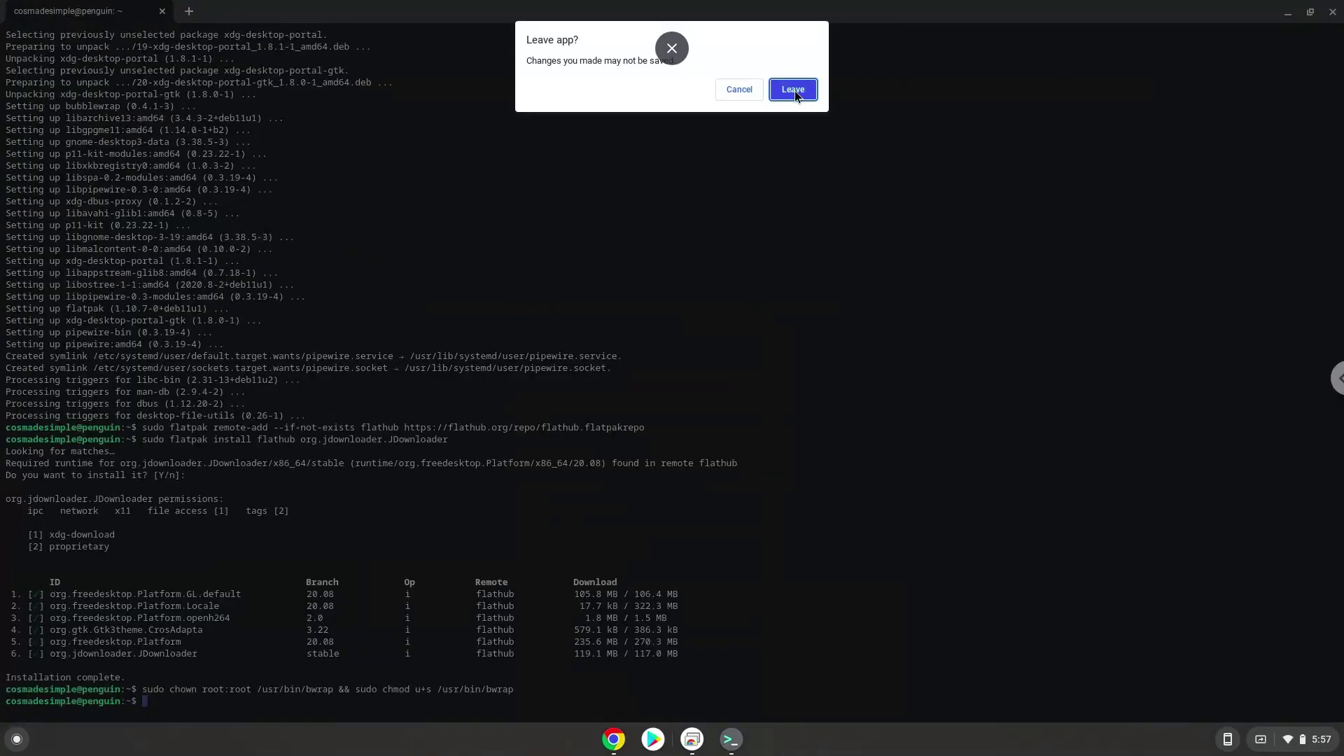
{"action": "left_click", "coordinate": [793, 90]}
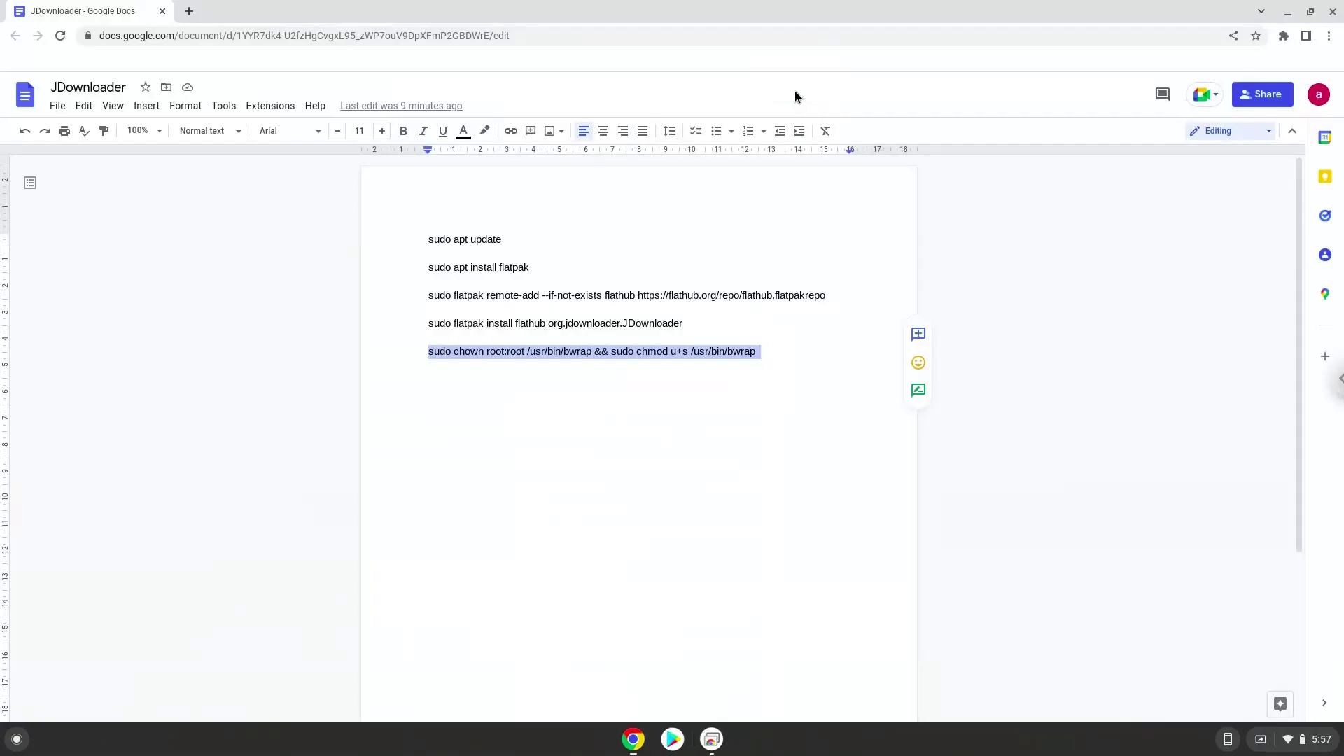
{"action": "left_click", "coordinate": [1332, 12]}
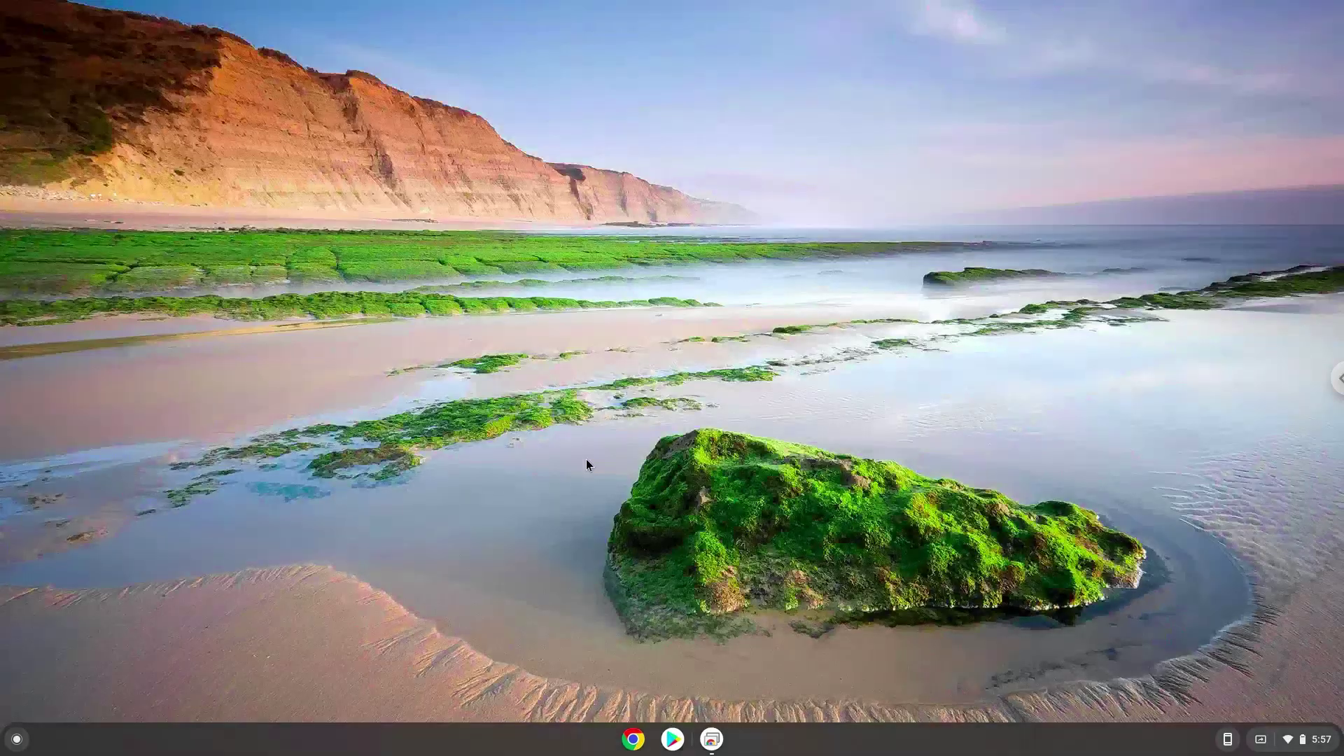
Step: Open the Linux apps folder in the expanded launcher
{"action": "left_click", "coordinate": [16, 739]}
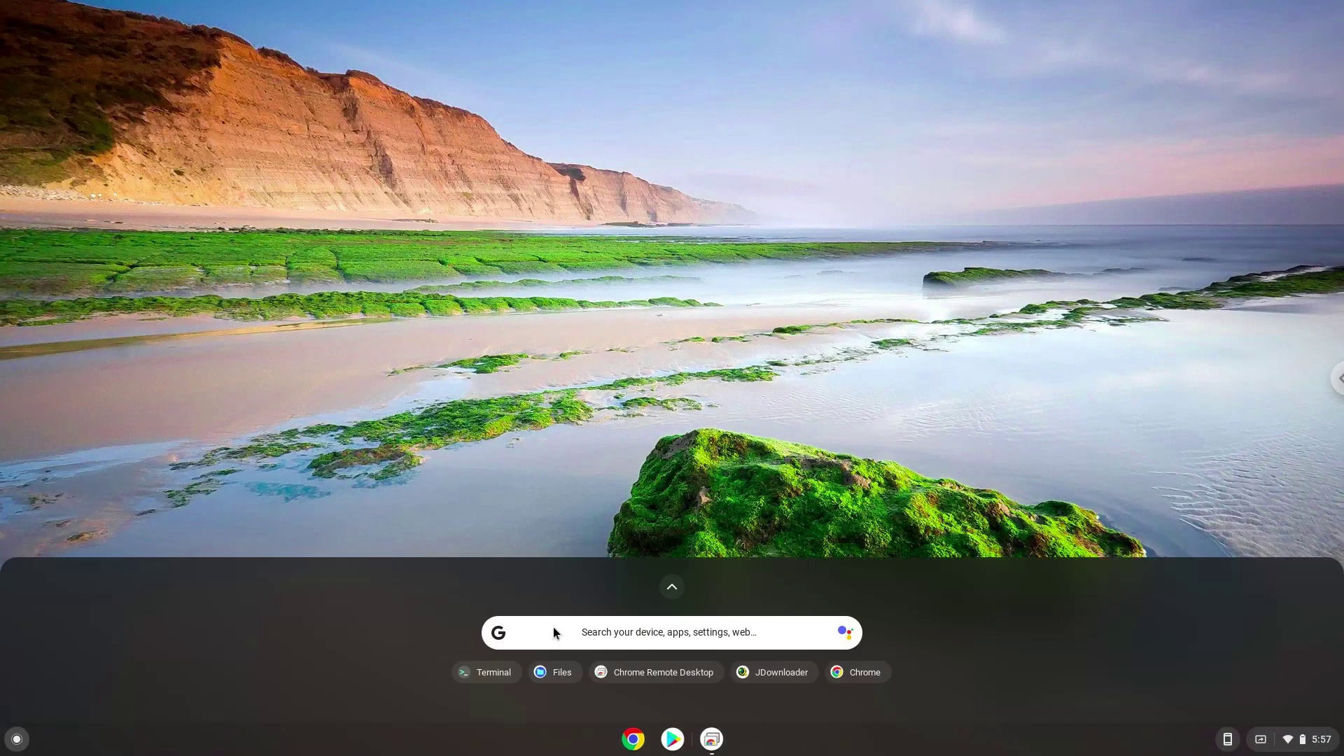
{"action": "left_click", "coordinate": [671, 591]}
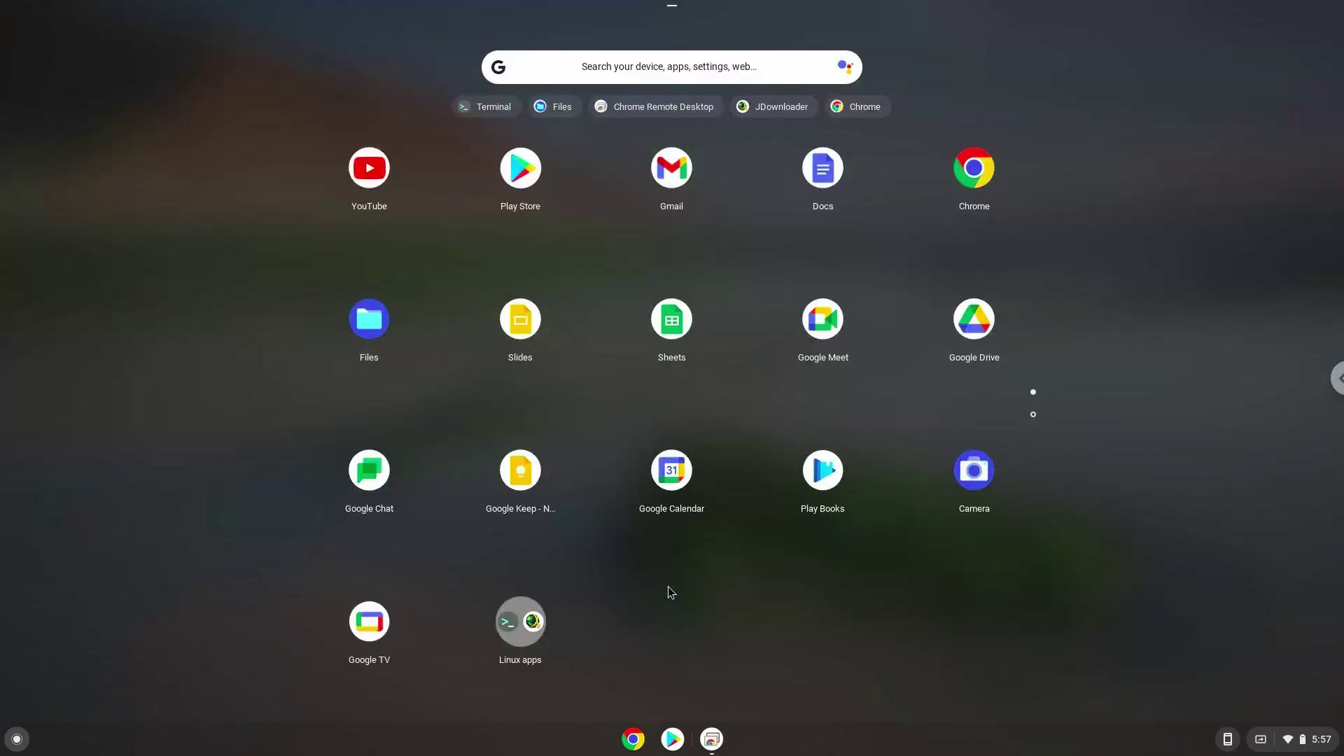
{"action": "left_click", "coordinate": [537, 632]}
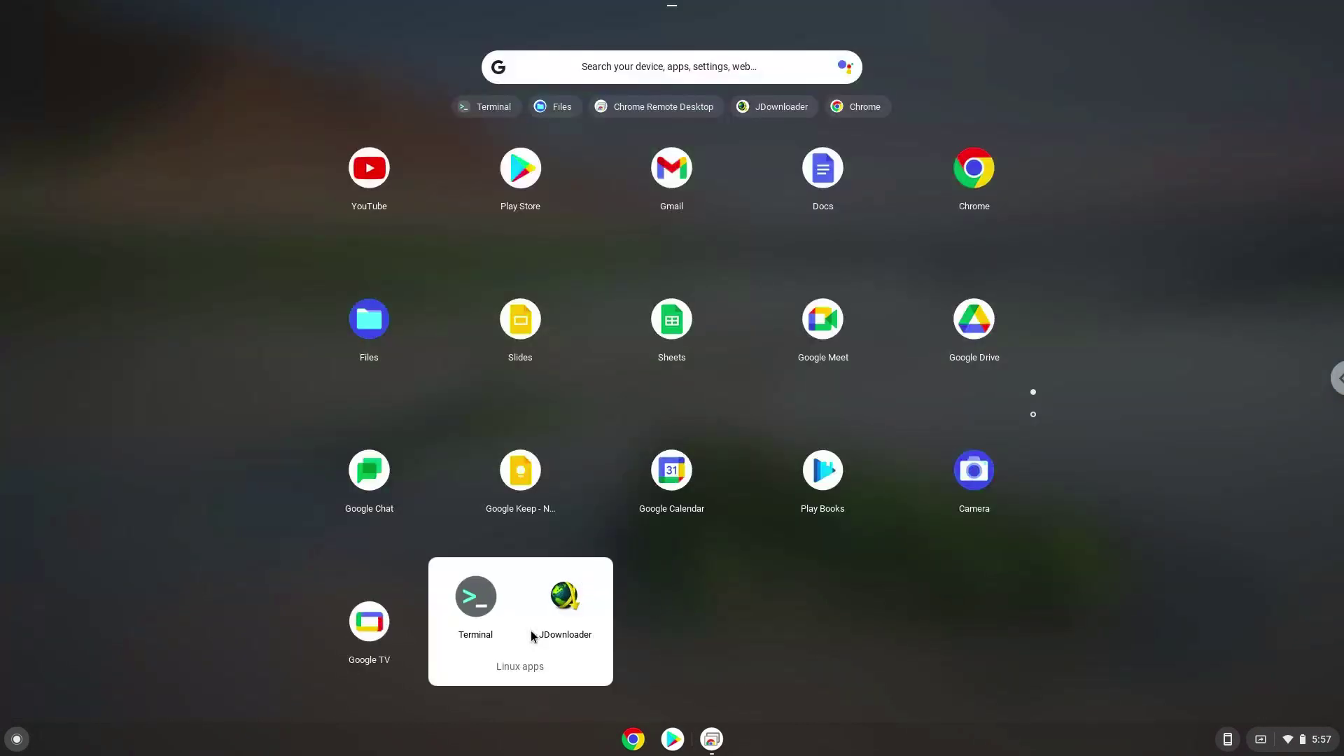
Step: Launch JDownloader, maximize its window, and show Help > About JDownloader
{"action": "left_click", "coordinate": [559, 598]}
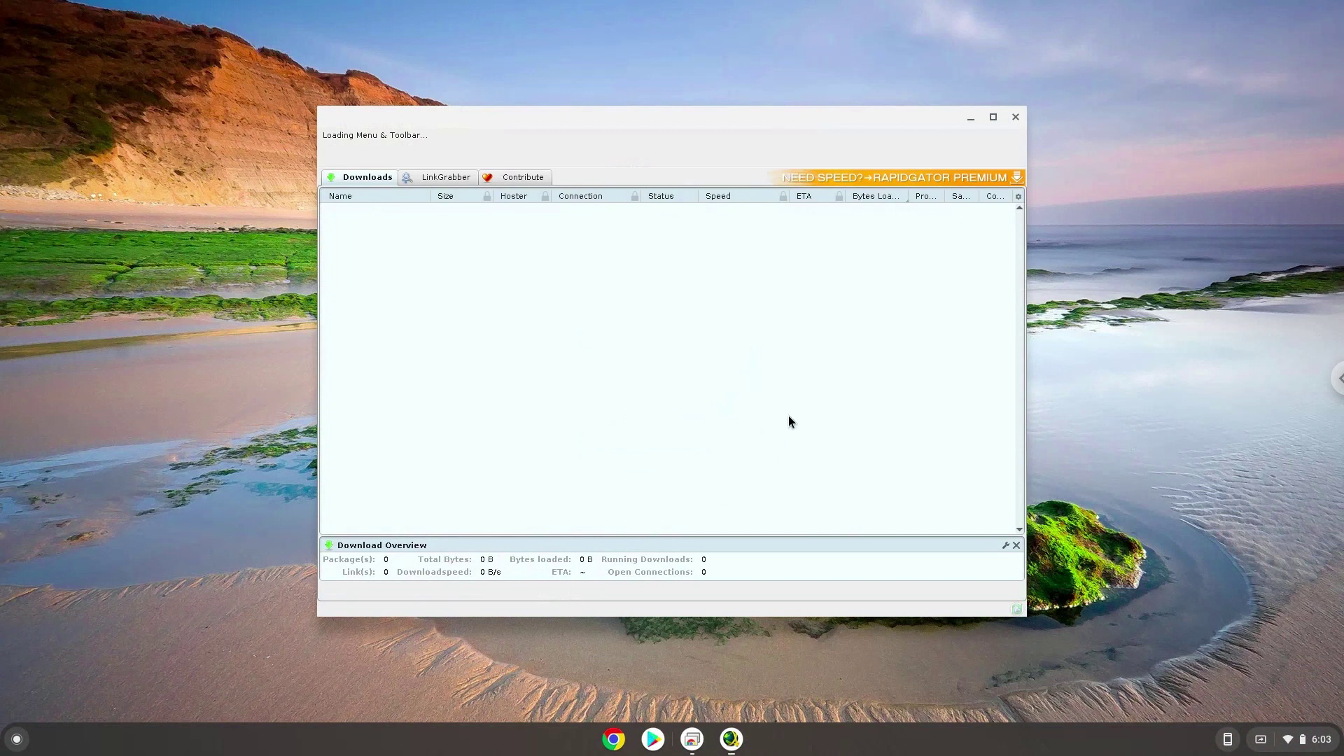
{"action": "left_click", "coordinate": [994, 116]}
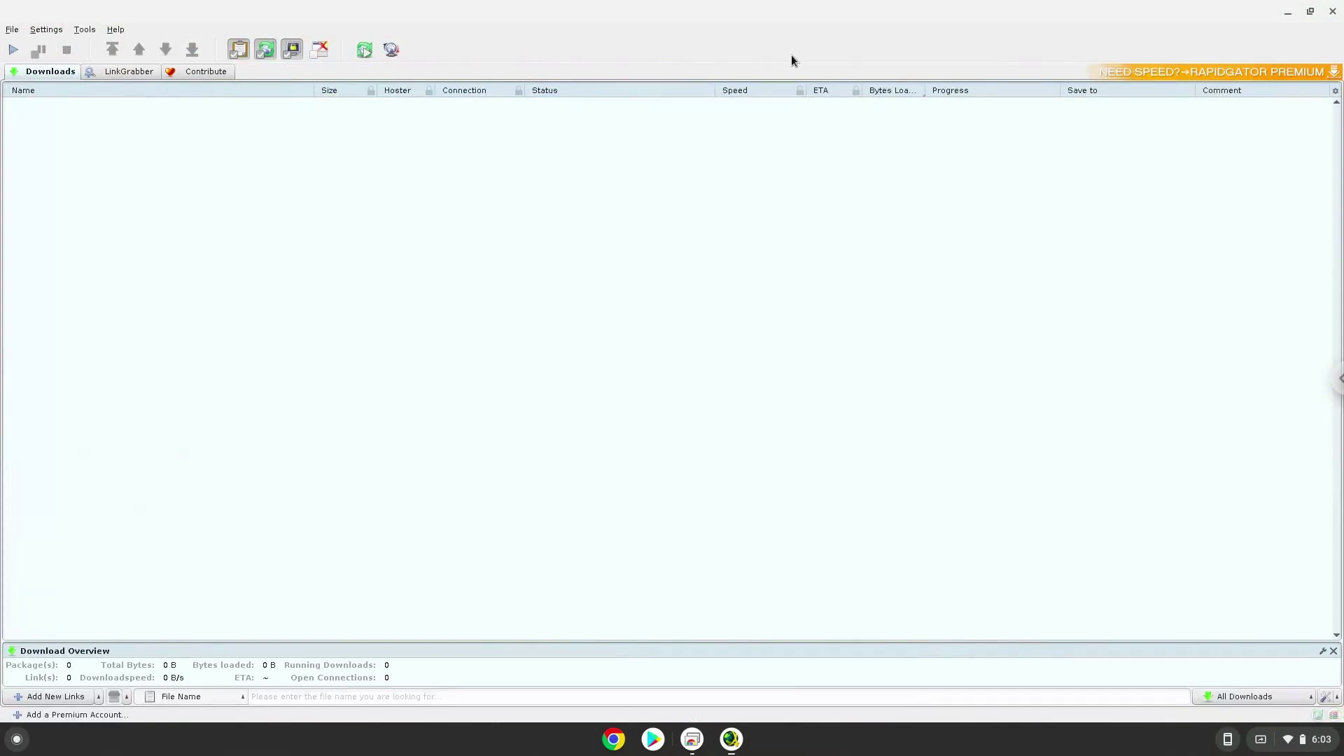
{"action": "left_click", "coordinate": [114, 30]}
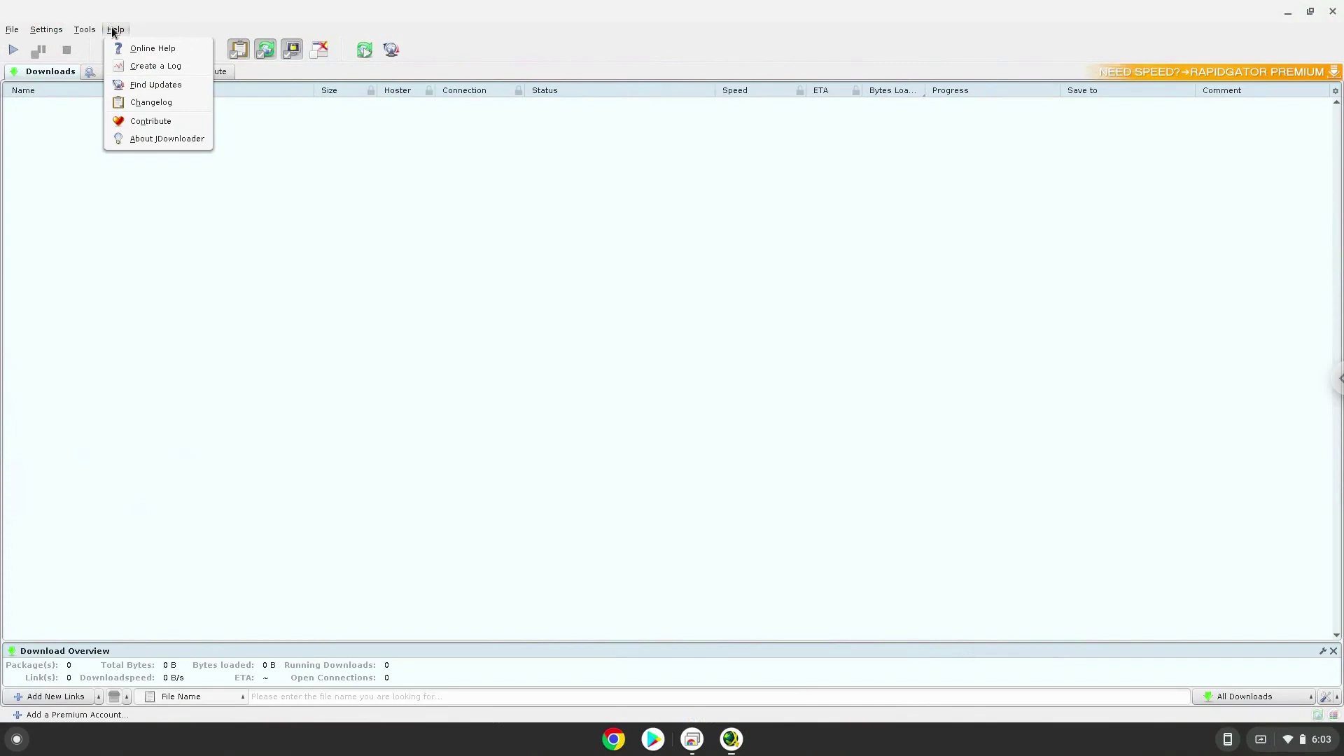
{"action": "left_click", "coordinate": [128, 139]}
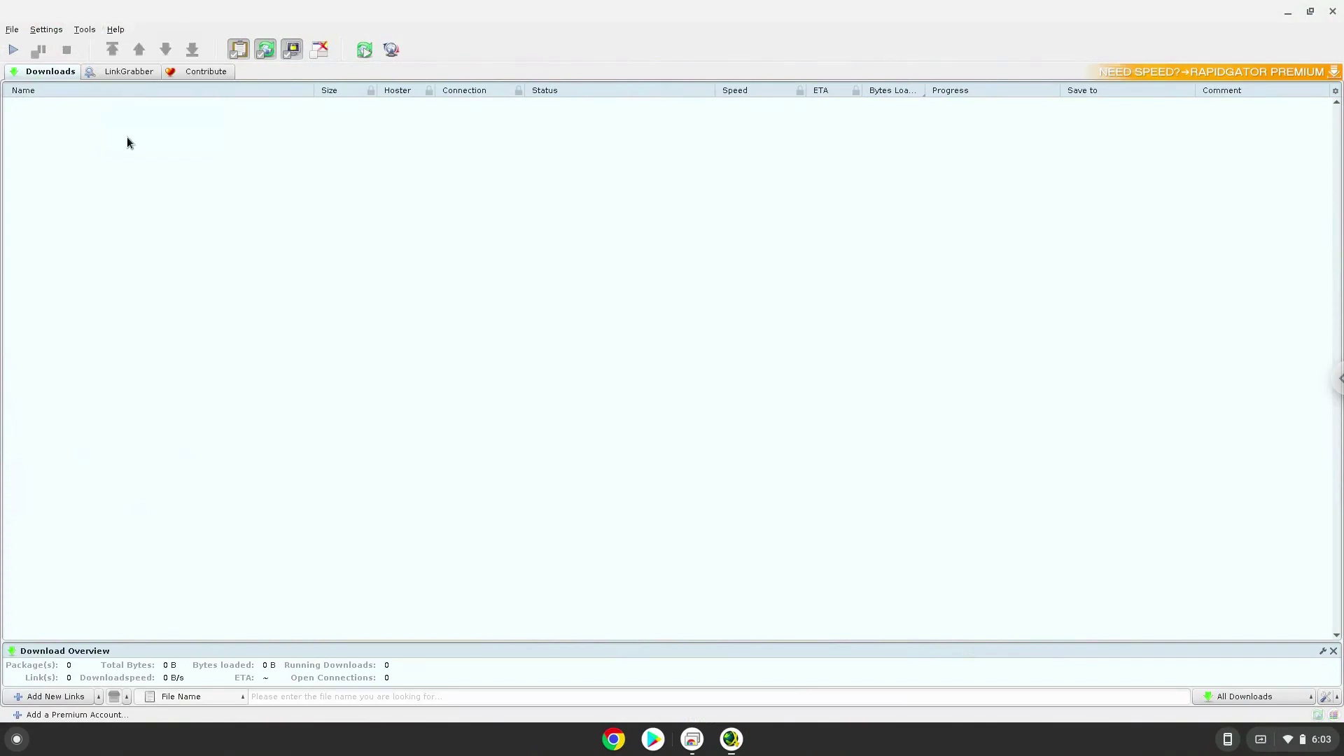